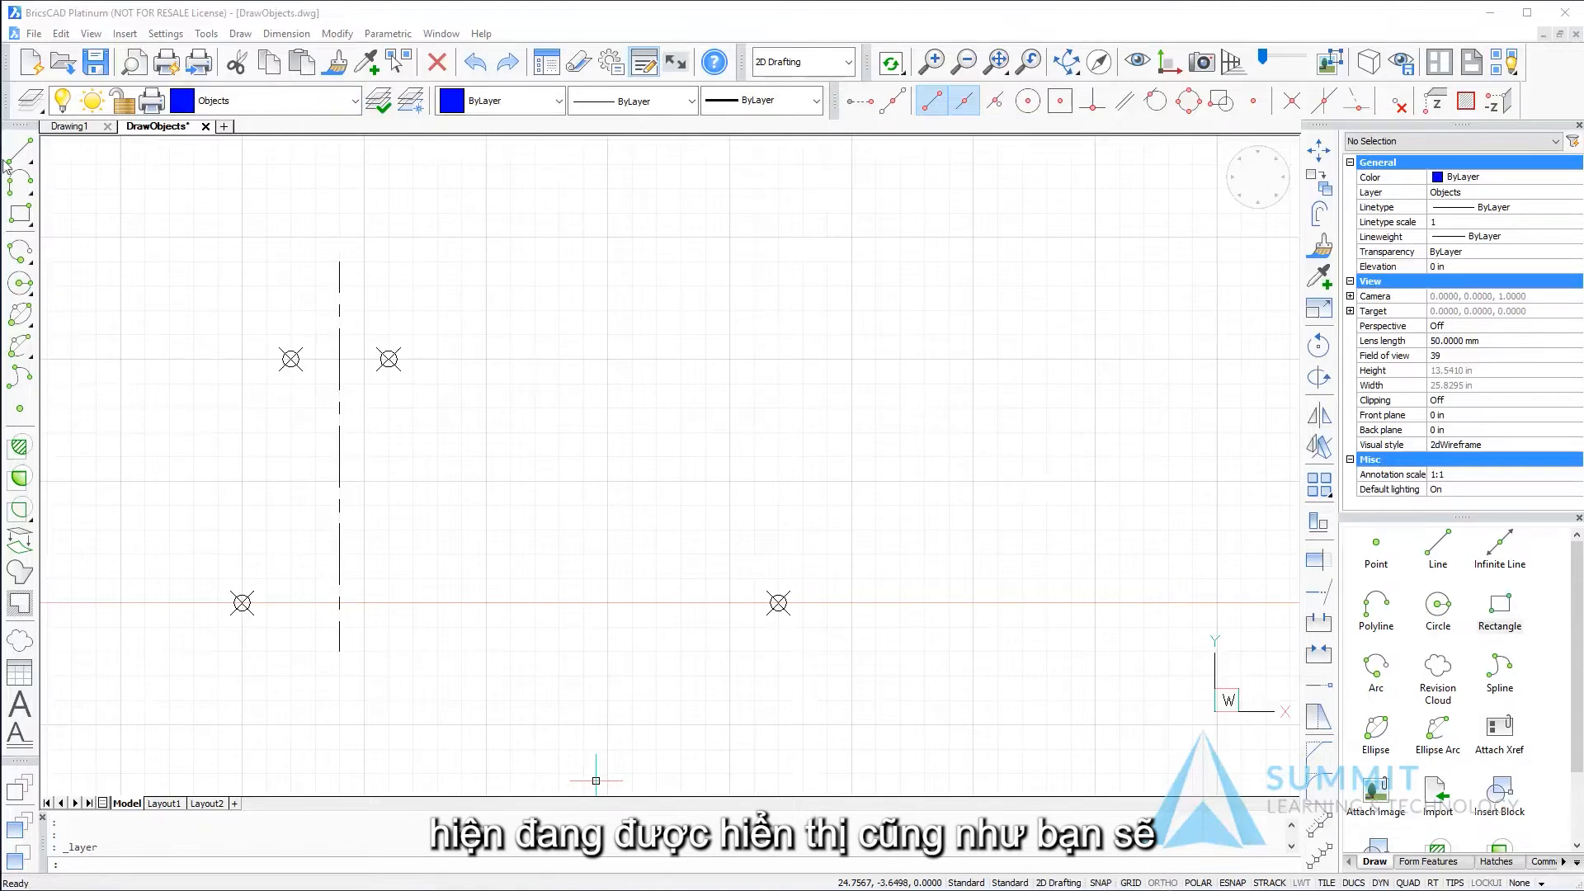
left_click(20, 213)
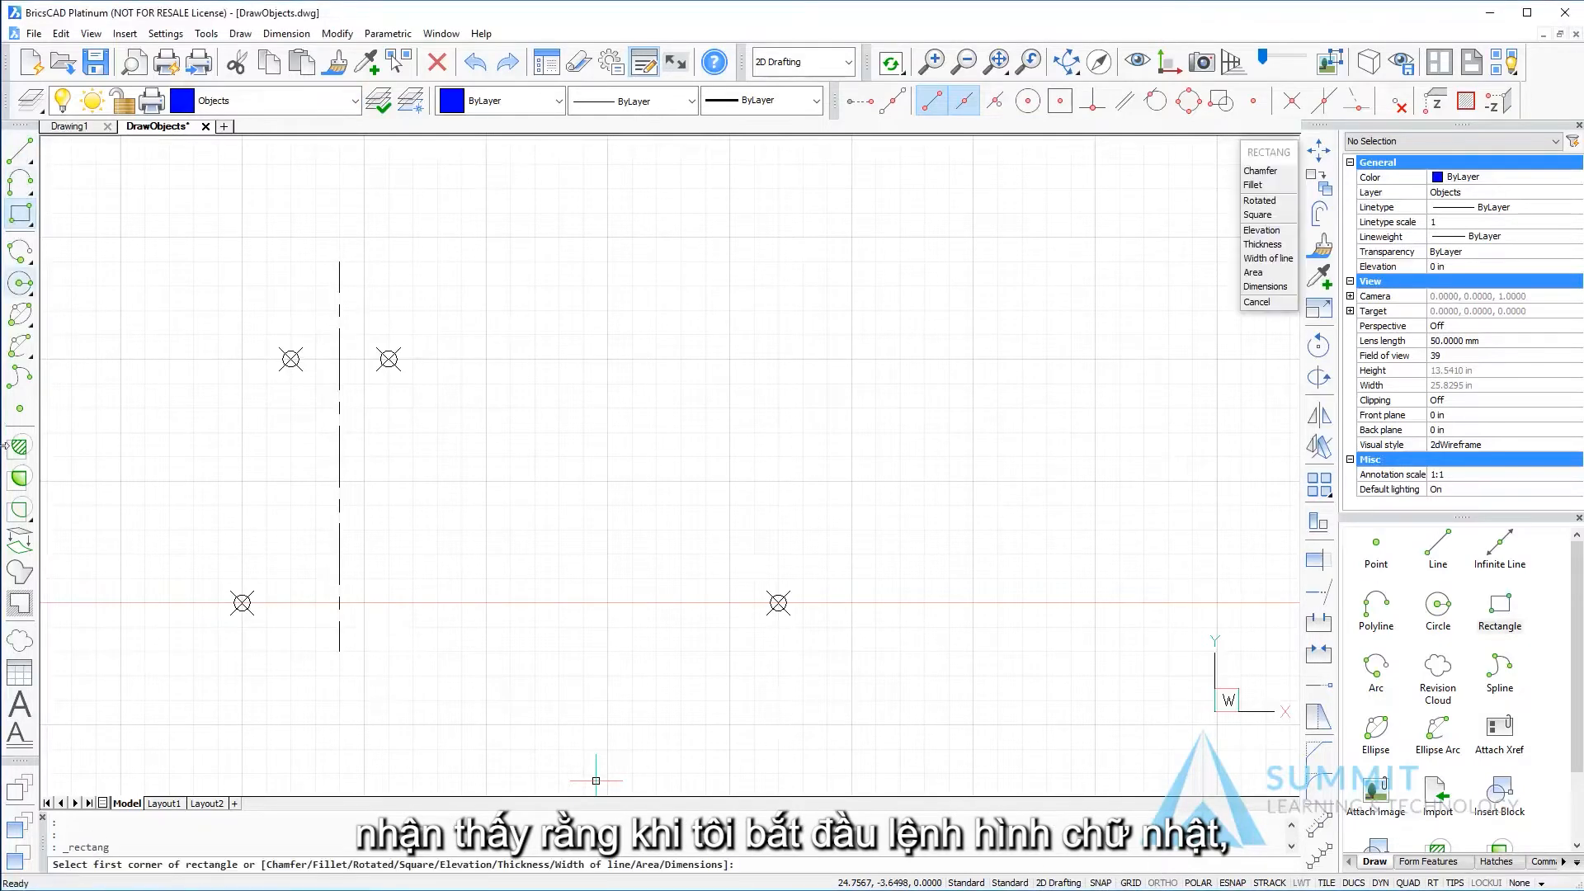
left_click(242, 603)
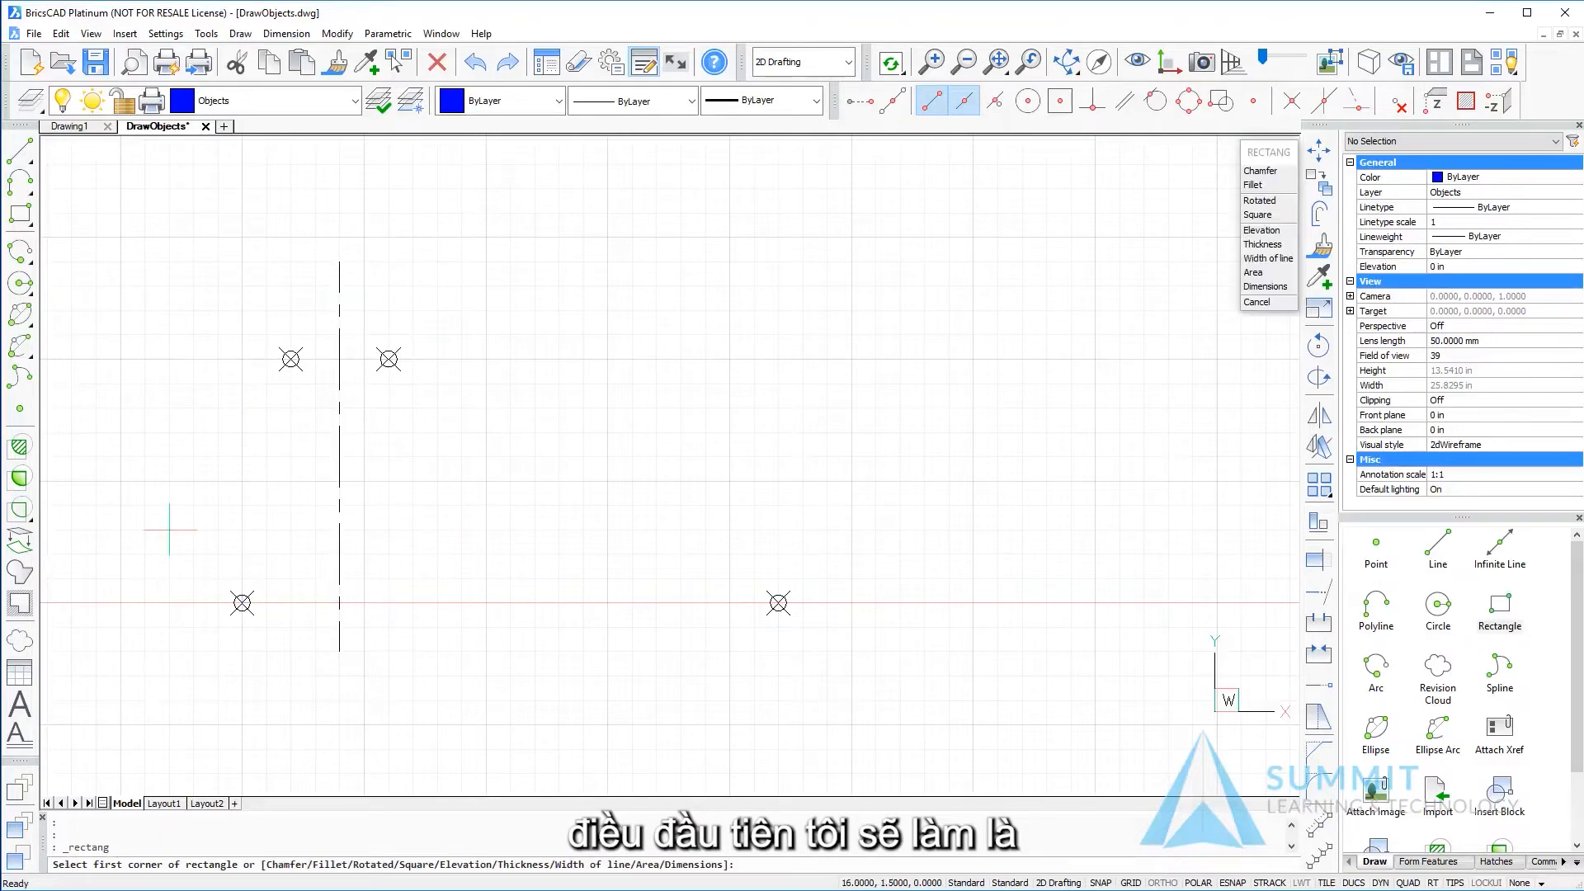
key("Escape")
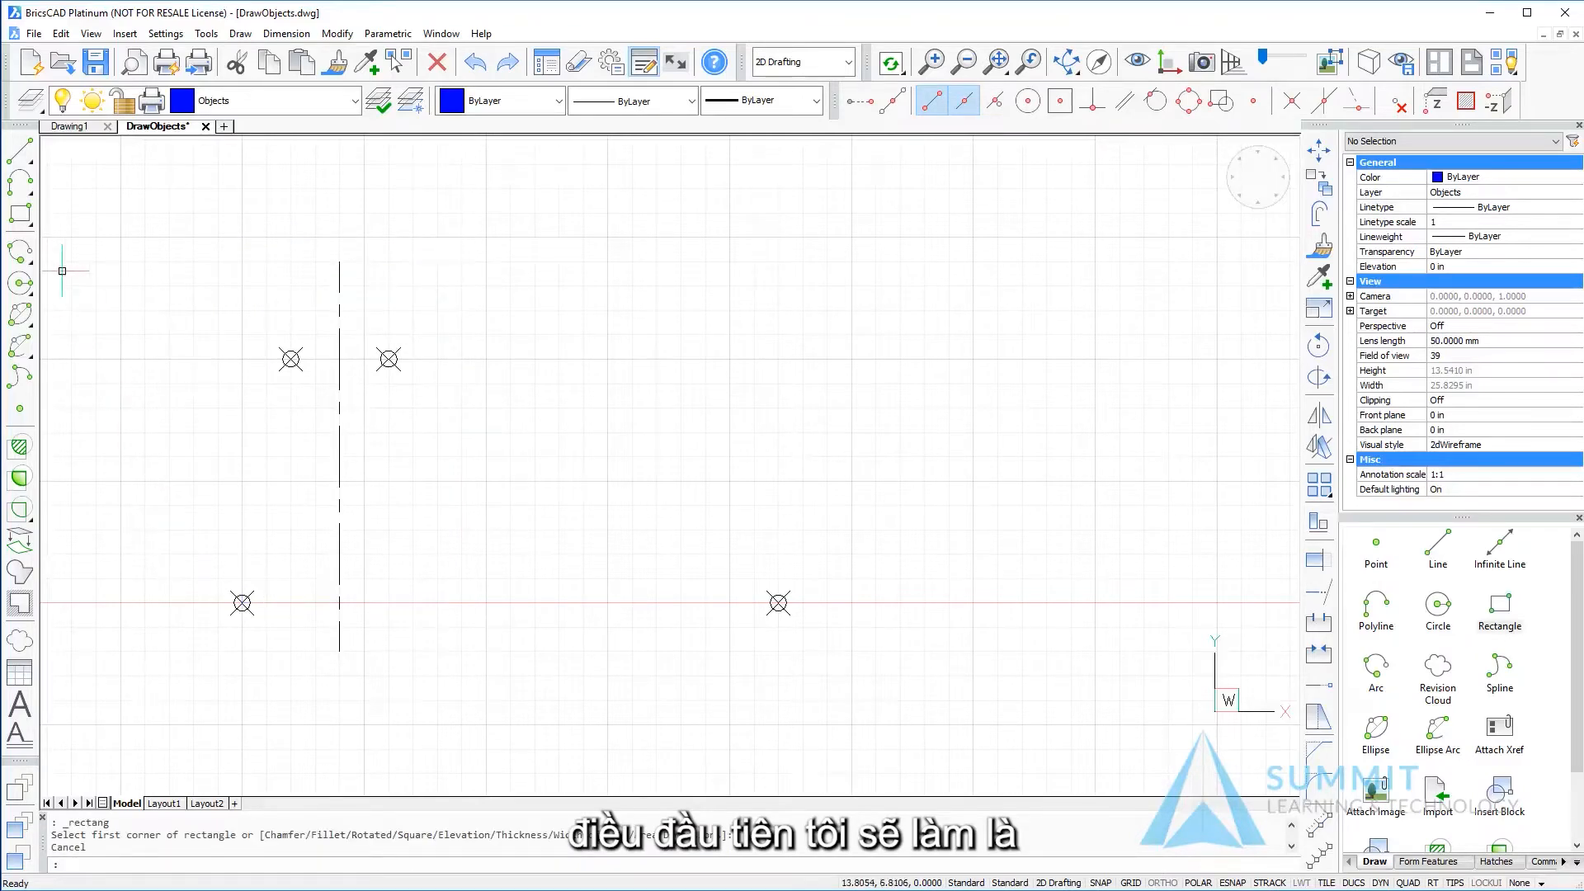
Draw a rectangle 4 in wide and 6 in high, extending up and right from the lower-left point marker
left_click(30, 224)
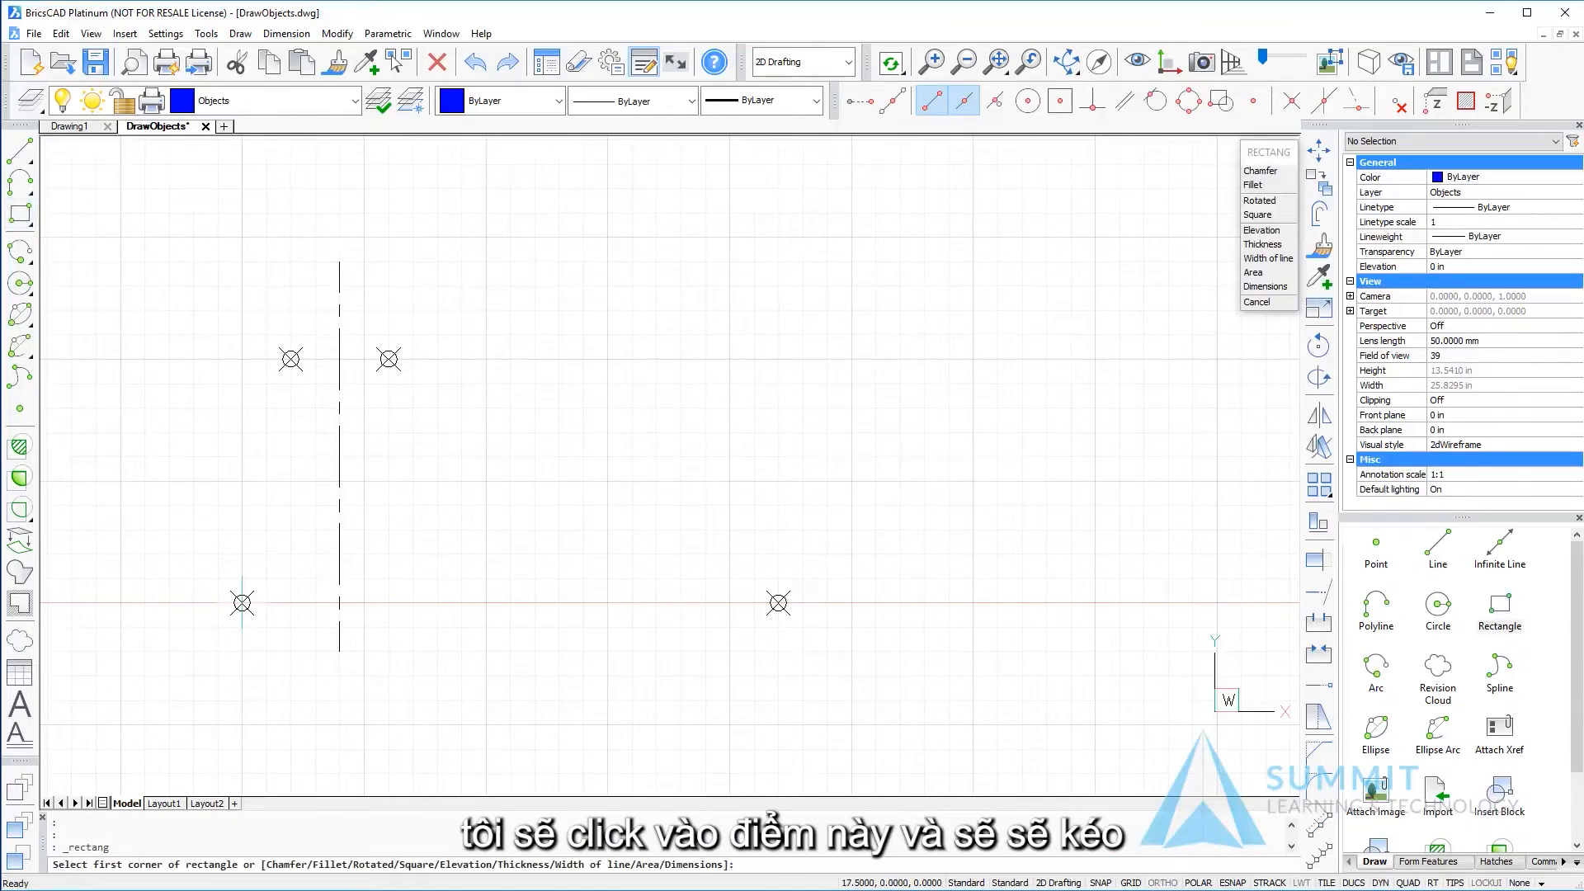
left_click(242, 603)
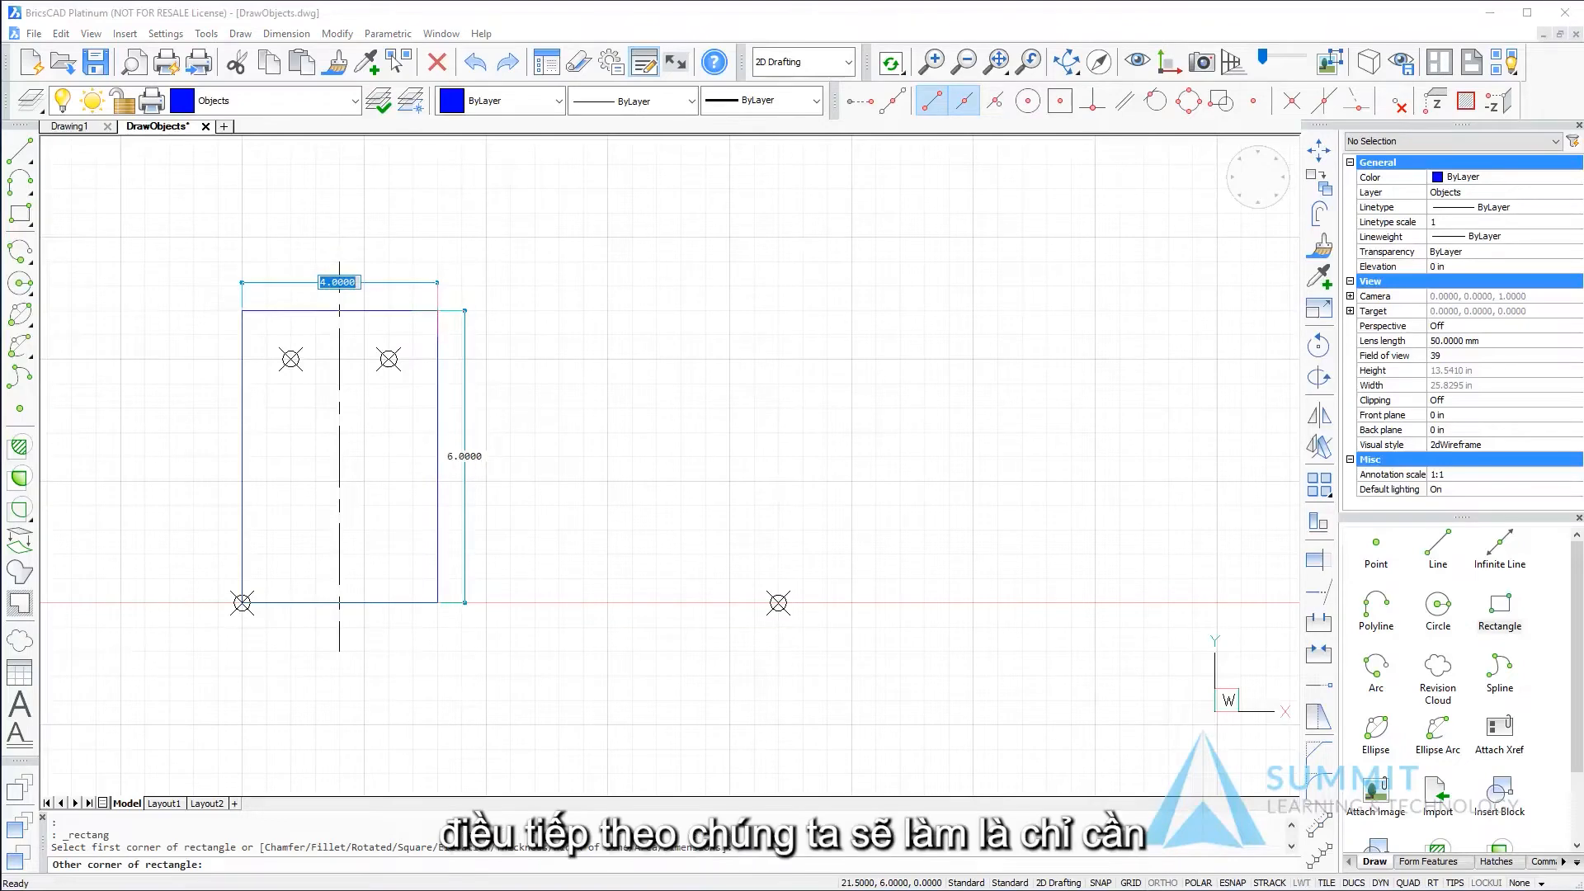
left_click(438, 311)
key("Escape")
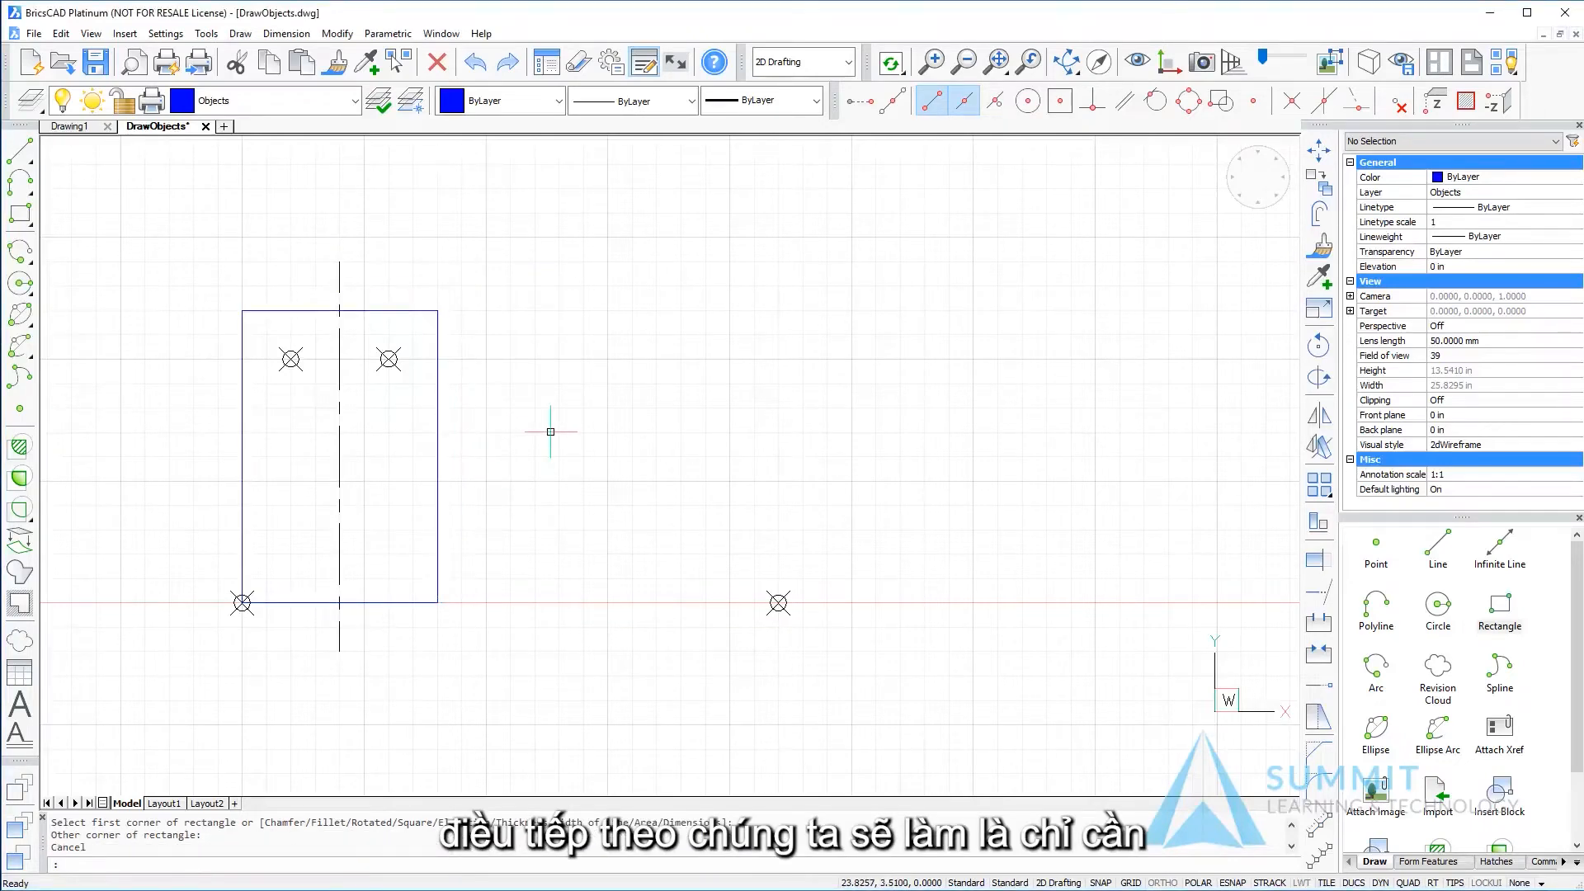
Draw a rectangle 1 in wide and 6 in high, extending up and left from the lower-right point marker
key("space")
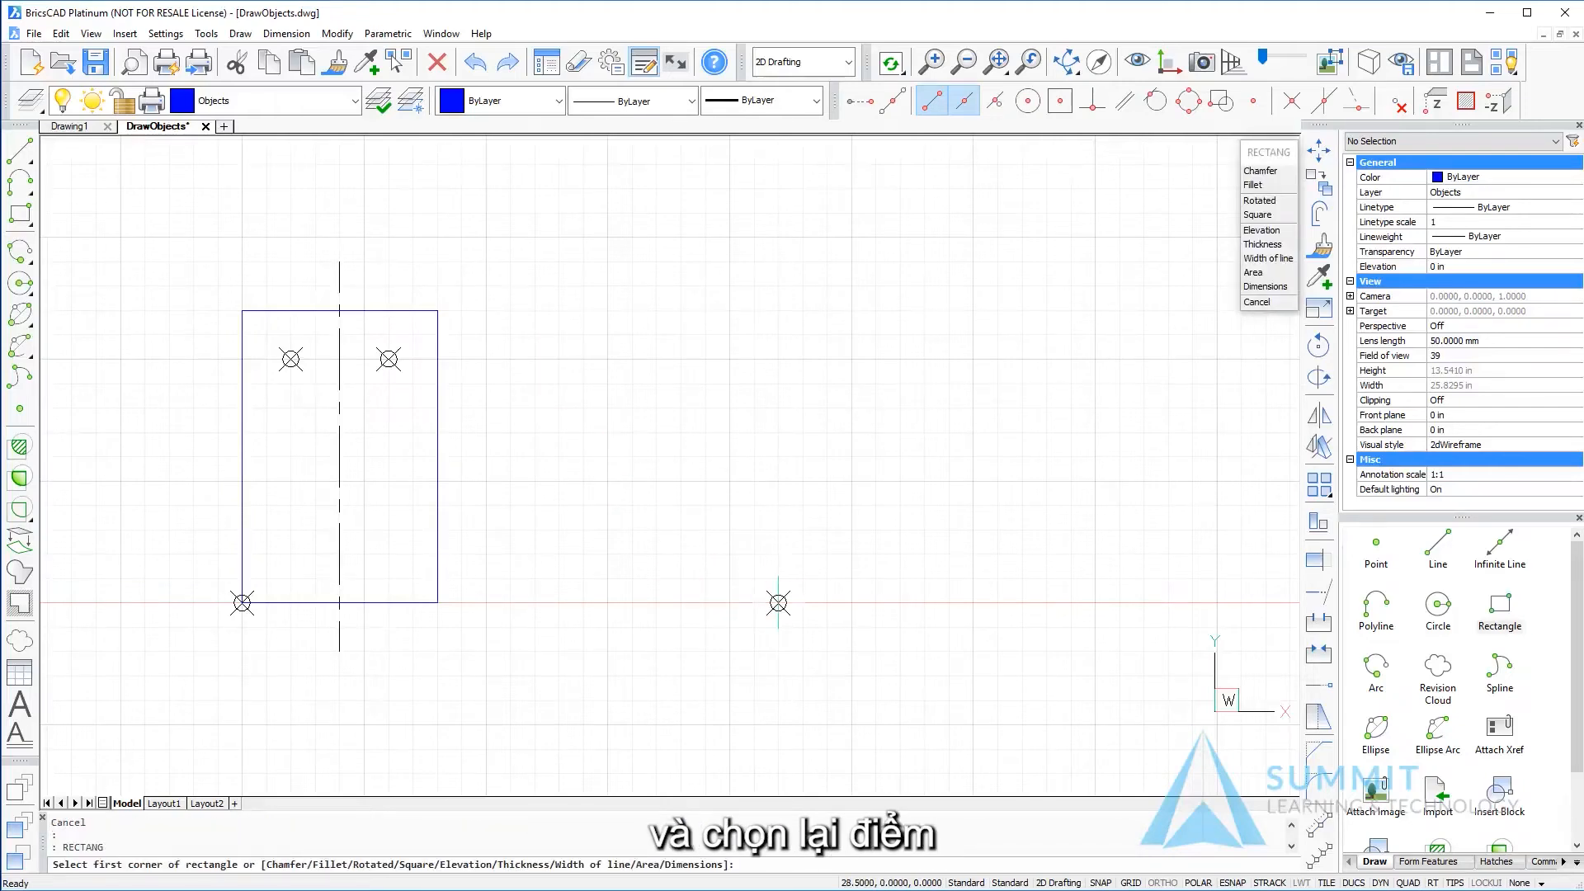
left_click(778, 603)
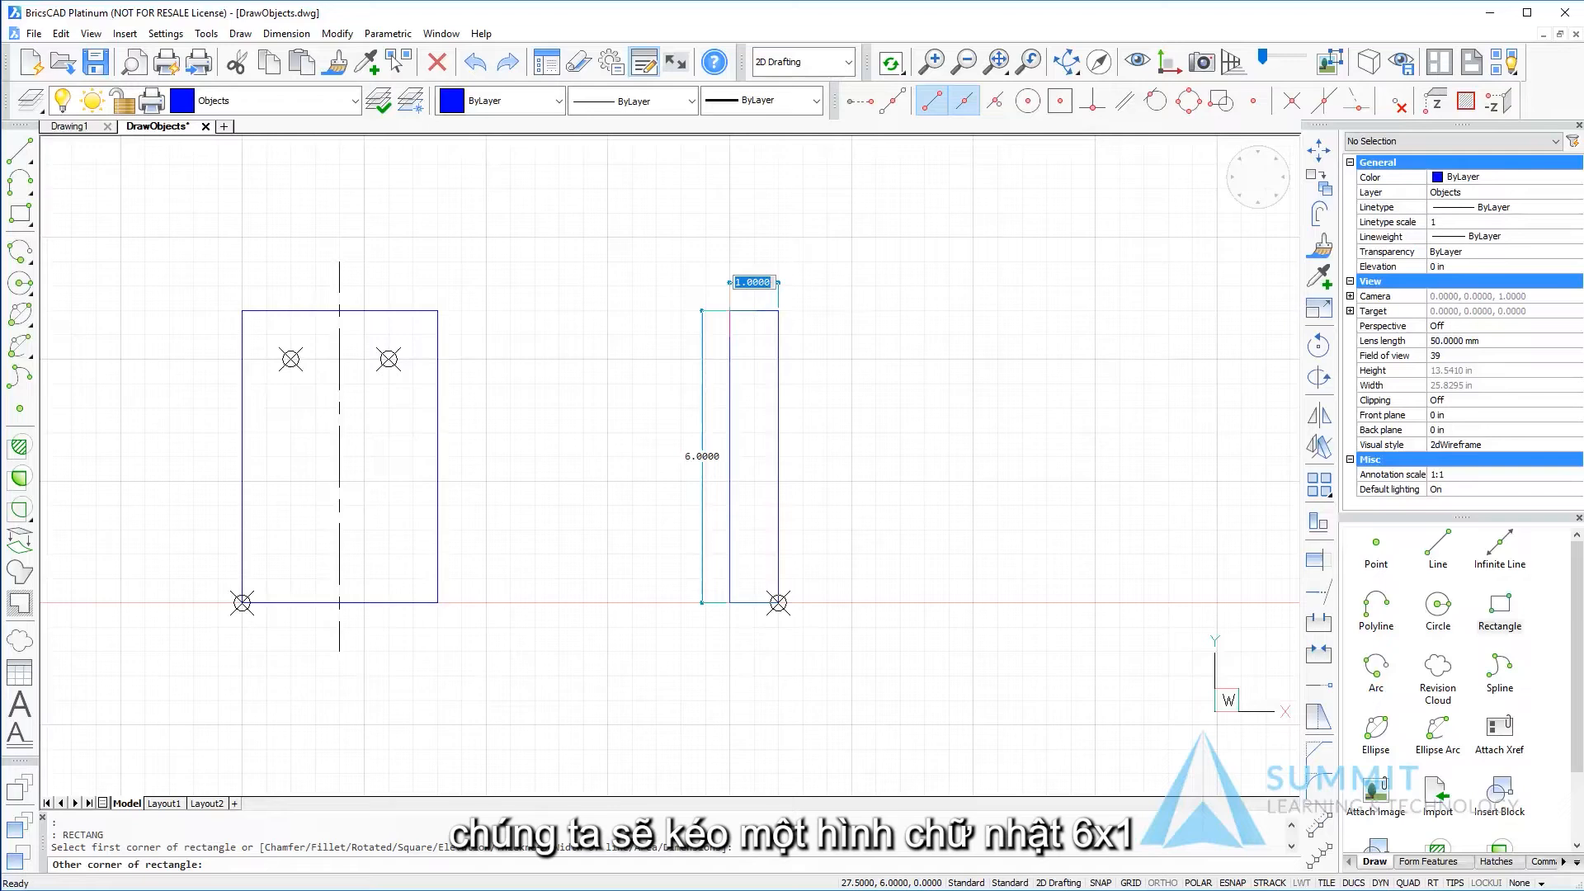
left_click(729, 312)
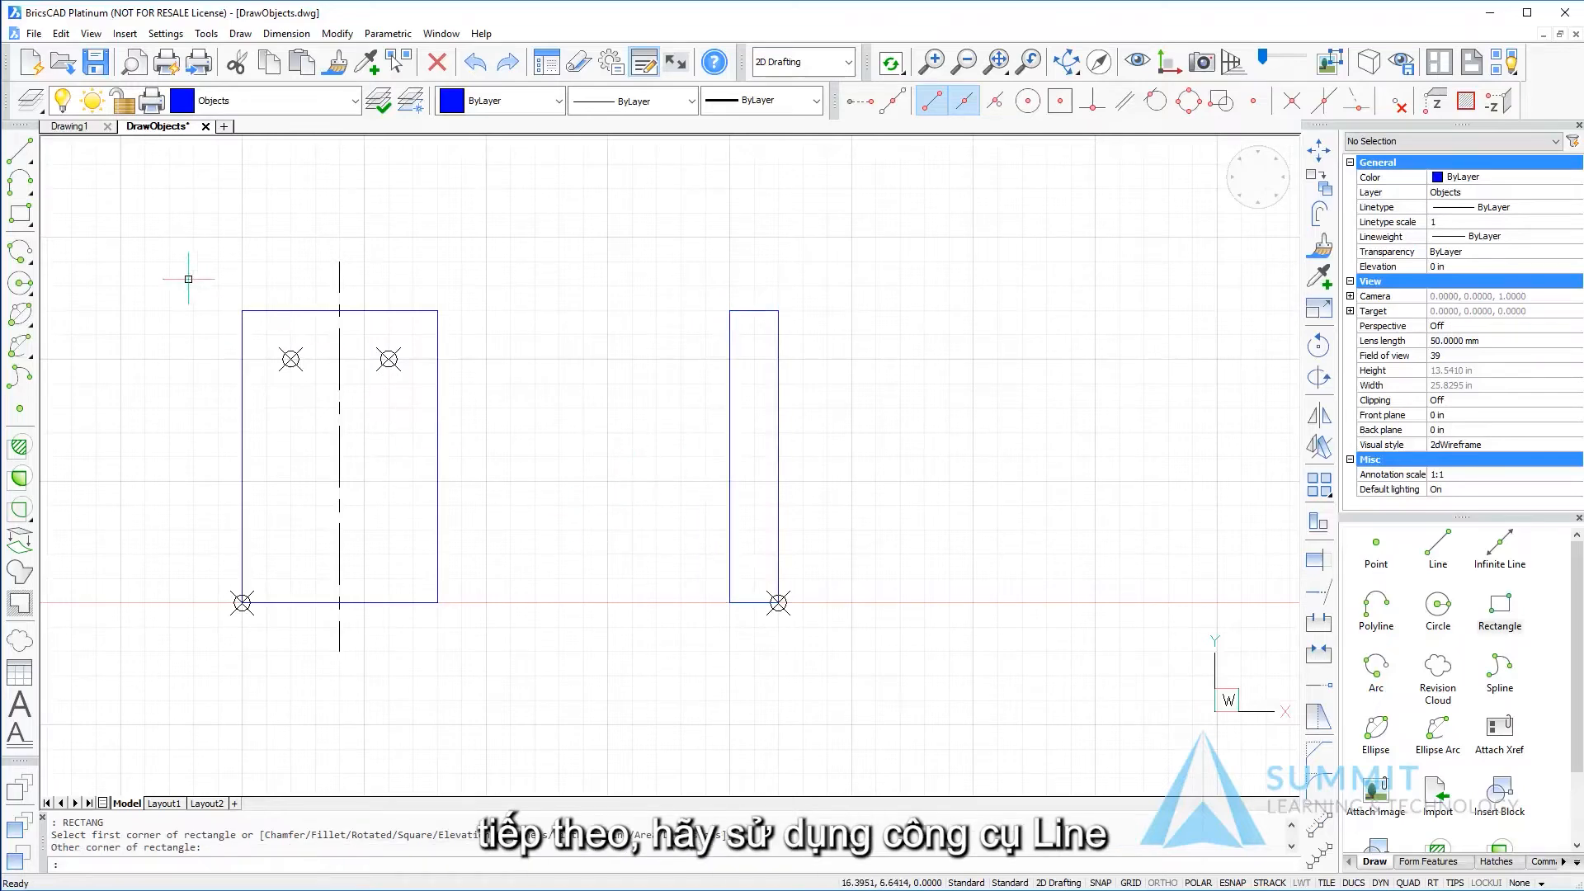
Draw connected lines from the narrow rectangle's lower-left corner: 3 in left, 1 in up, and 3 in back to its left edge
left_click(19, 150)
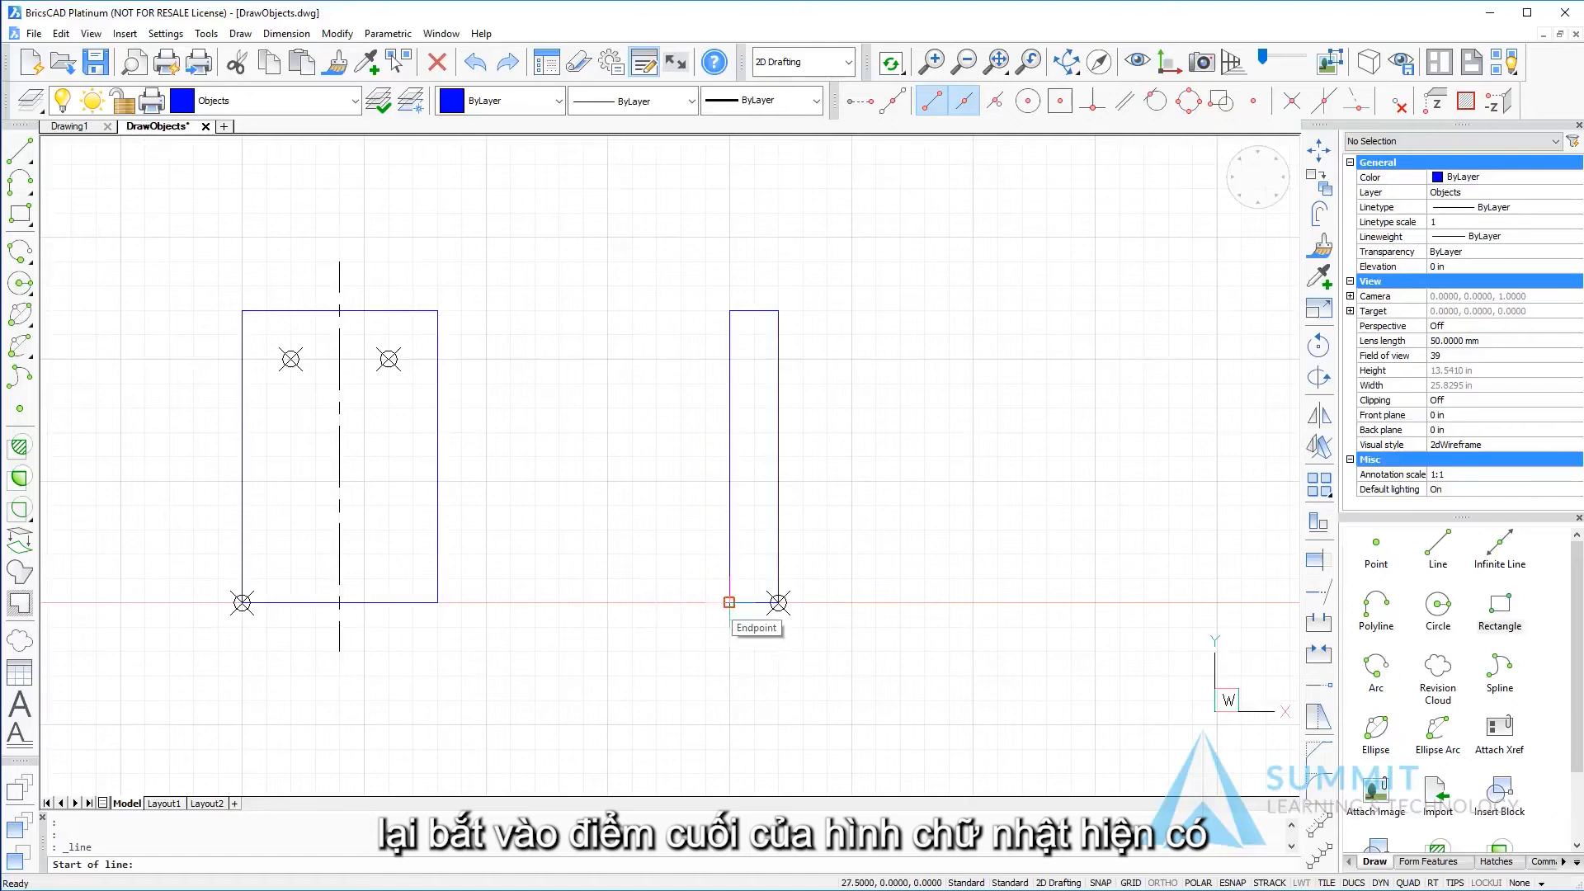
left_click(729, 603)
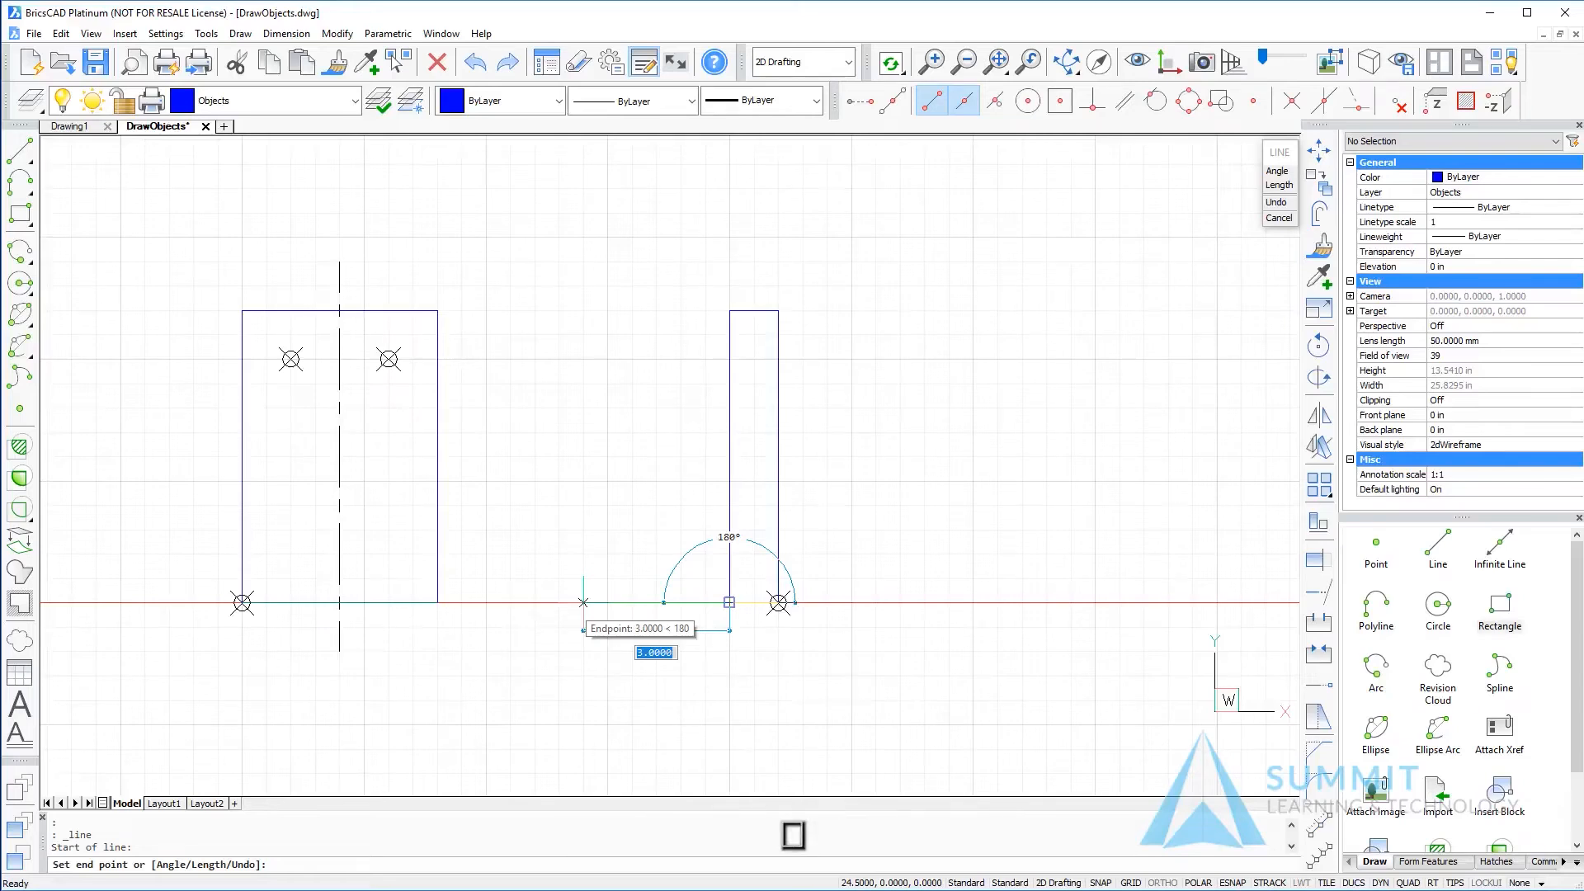
left_click(583, 602)
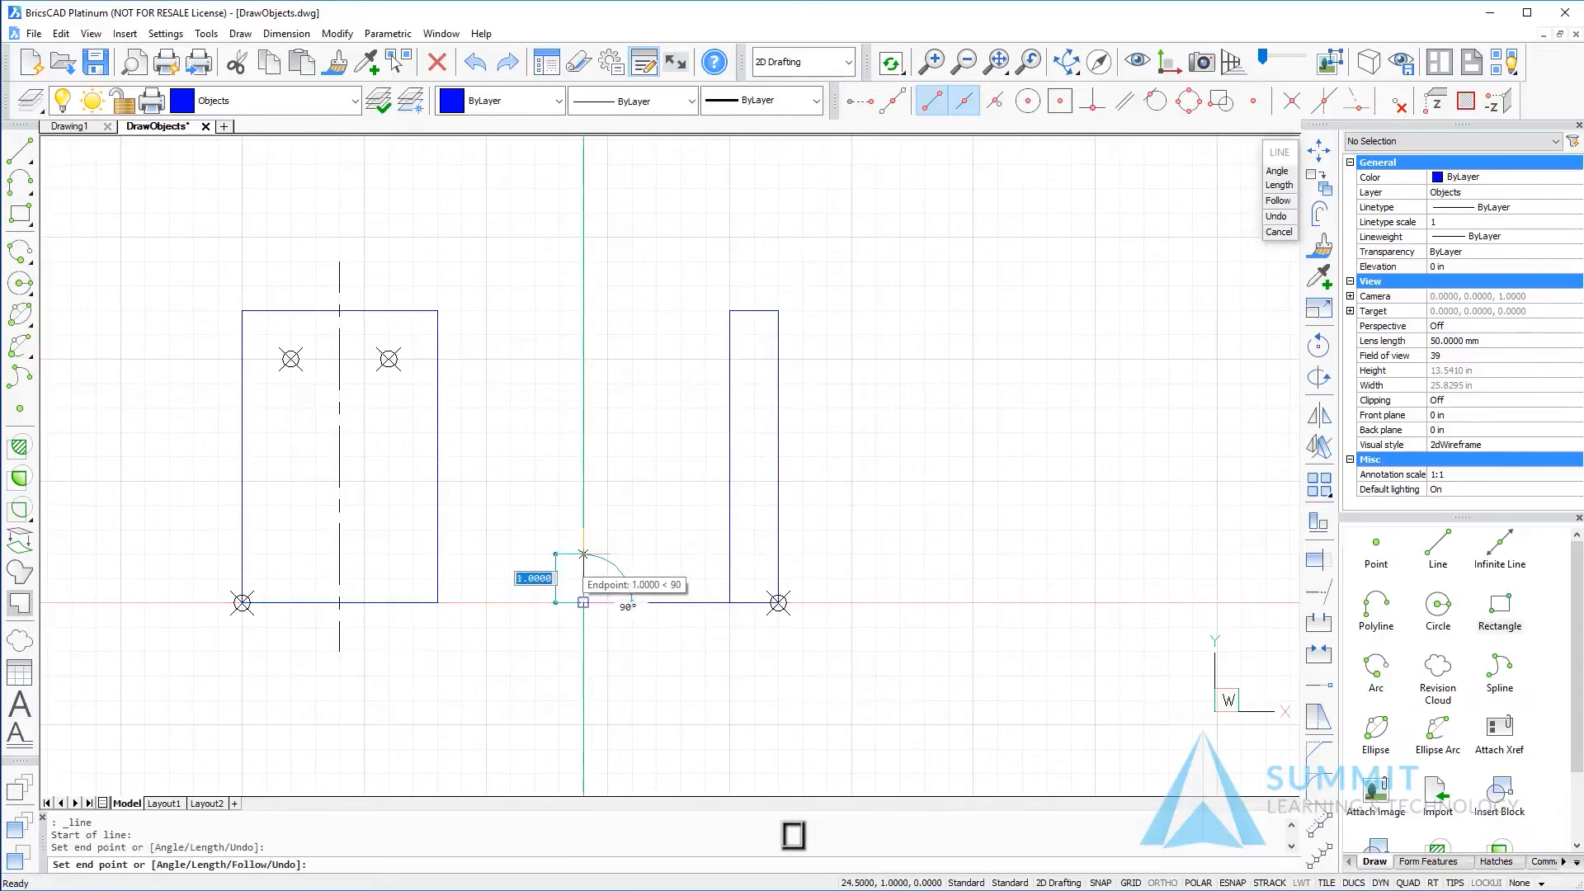
left_click(584, 553)
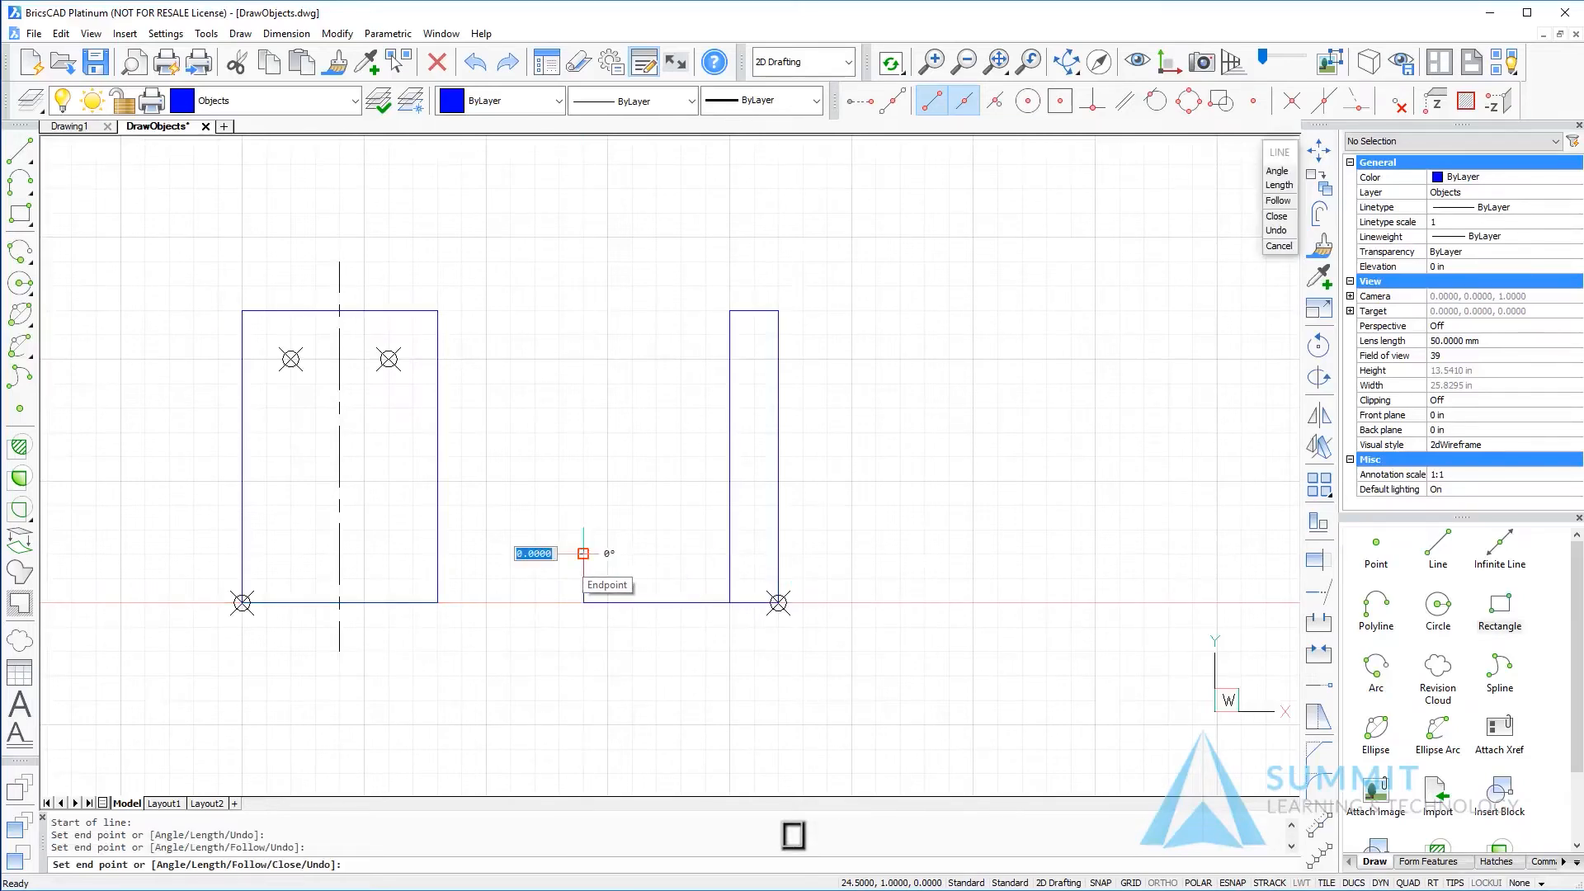
left_click(730, 553)
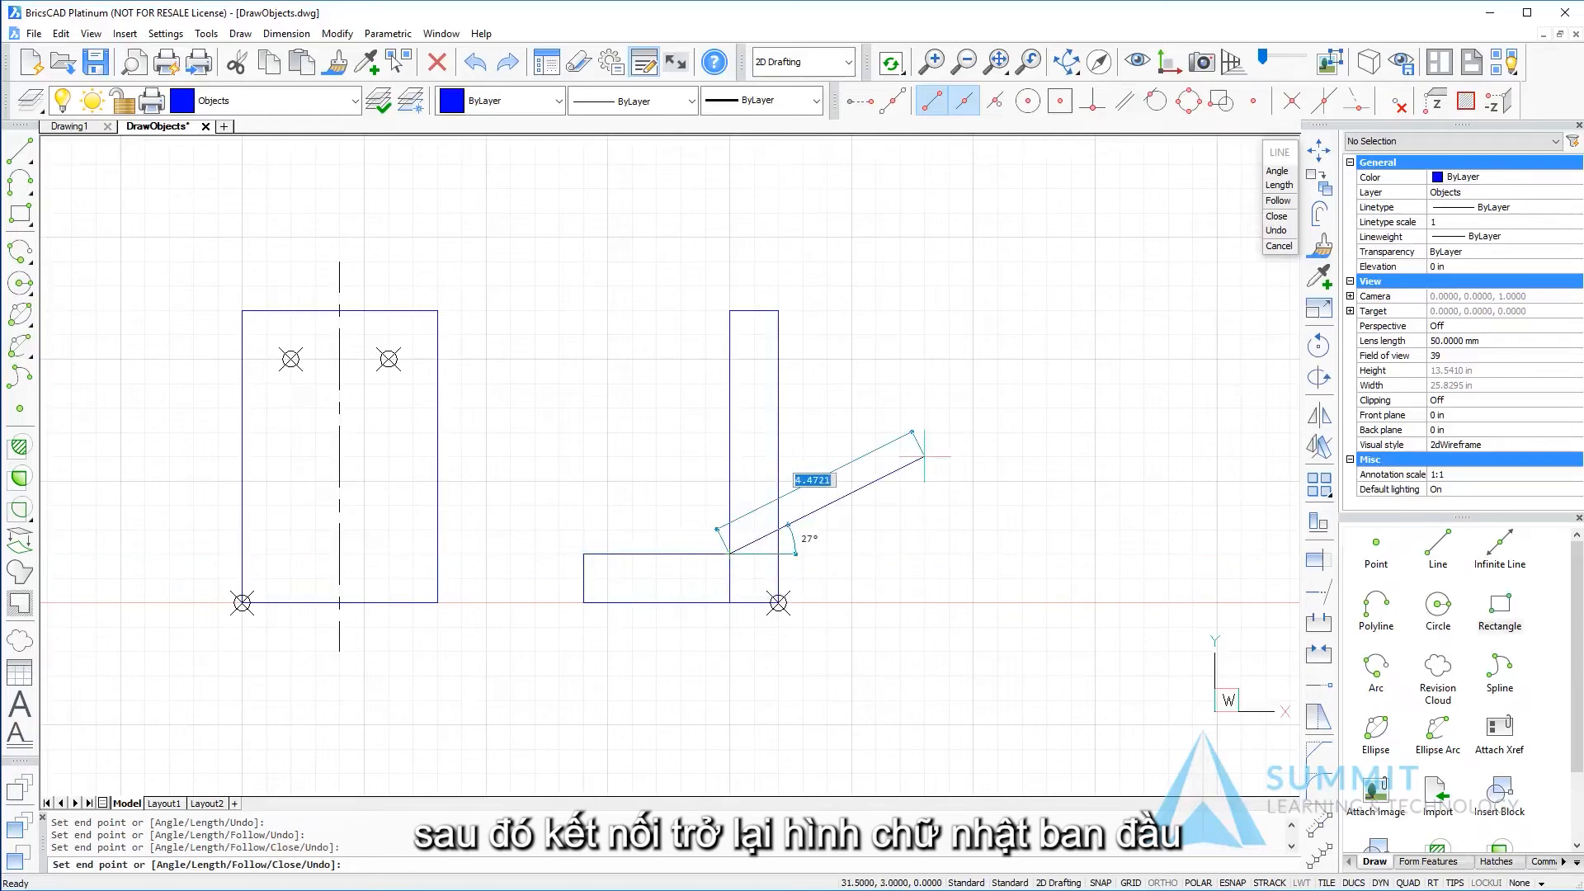
key("Return")
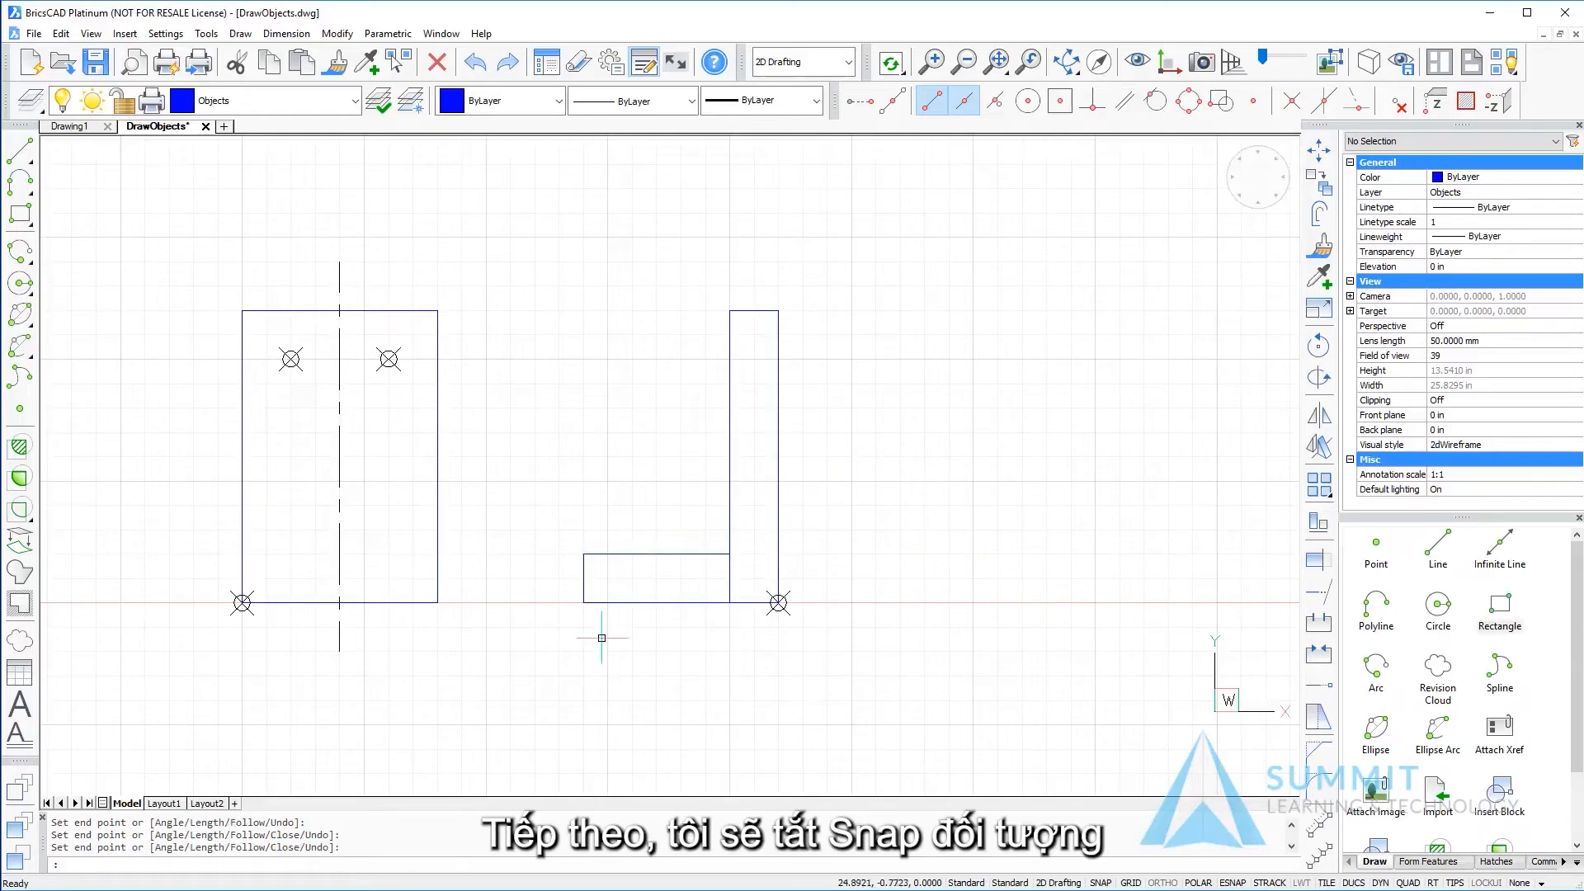
Turn off entity snaps and draw a 4 in horizontal line across the wide rectangle, 1 in above its base
left_click(1233, 883)
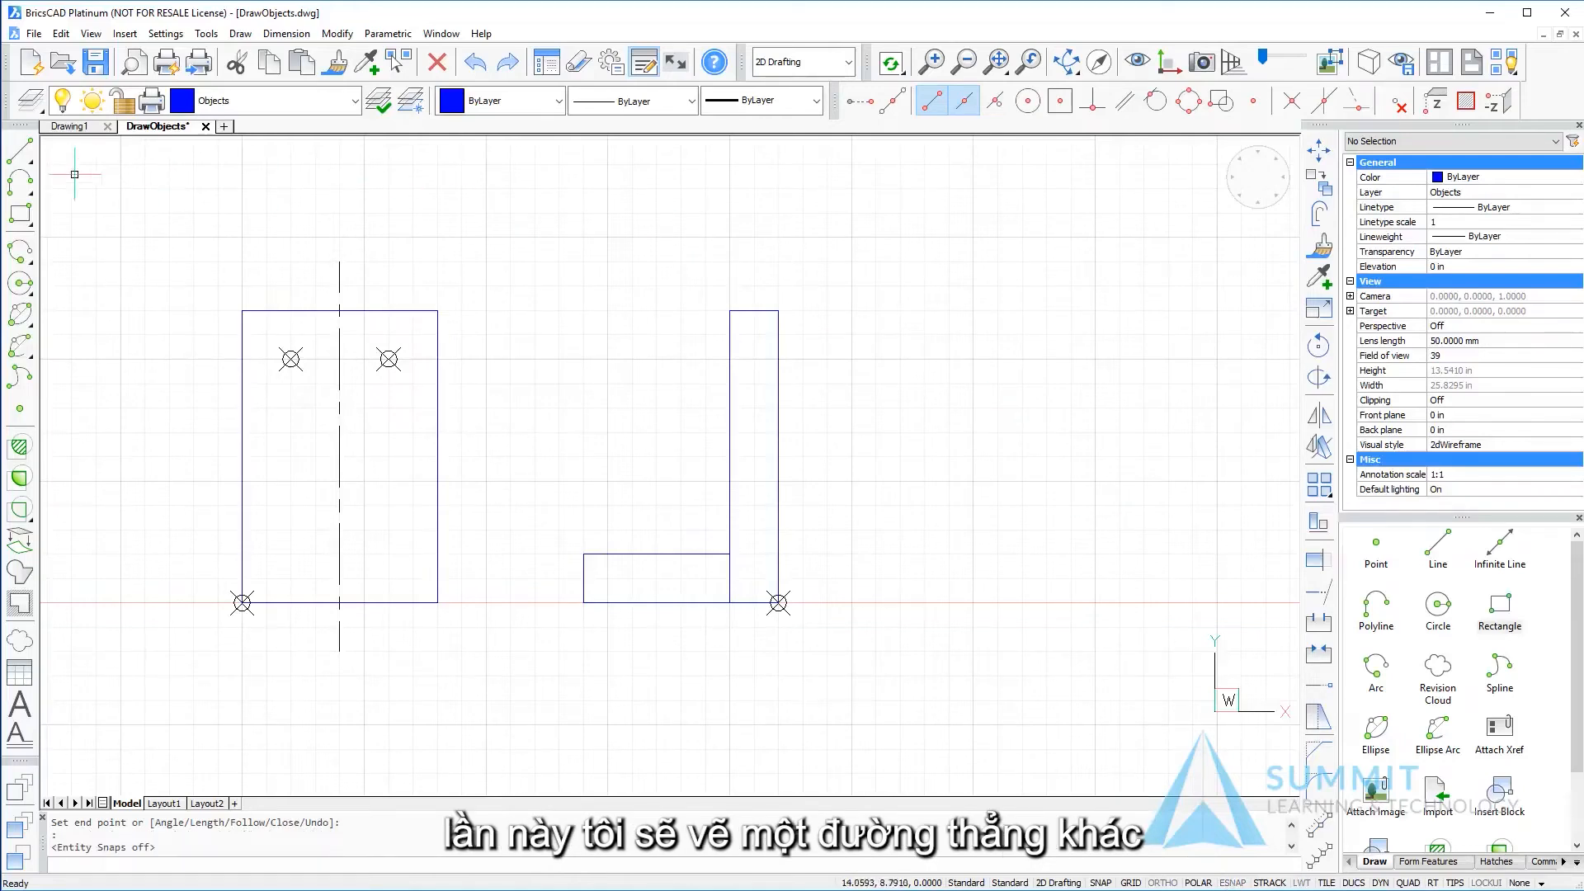
left_click(20, 151)
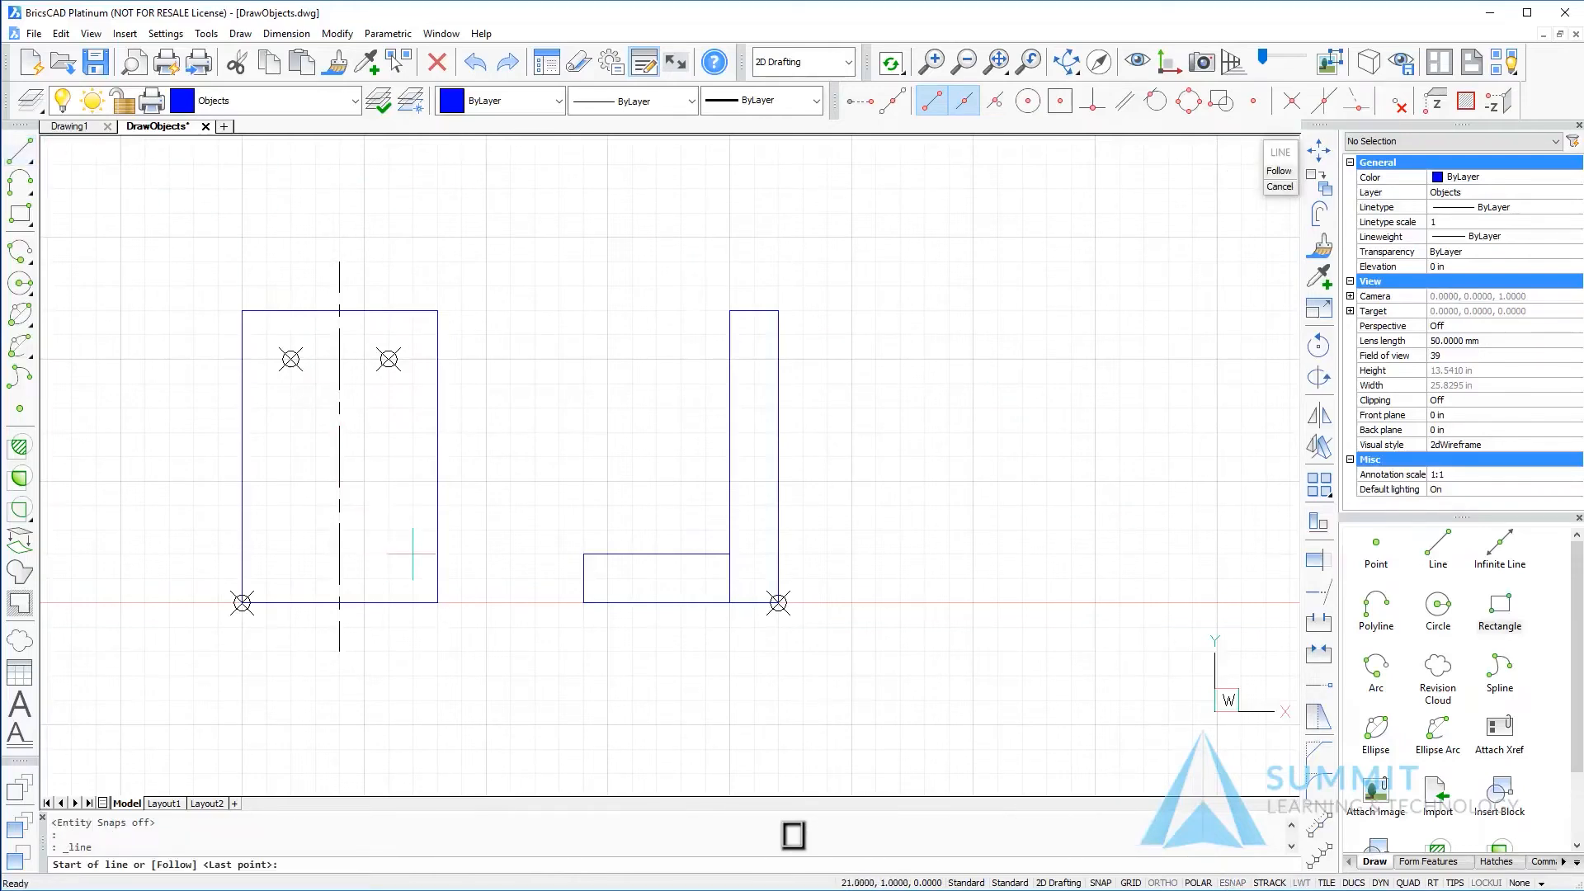
left_click(437, 554)
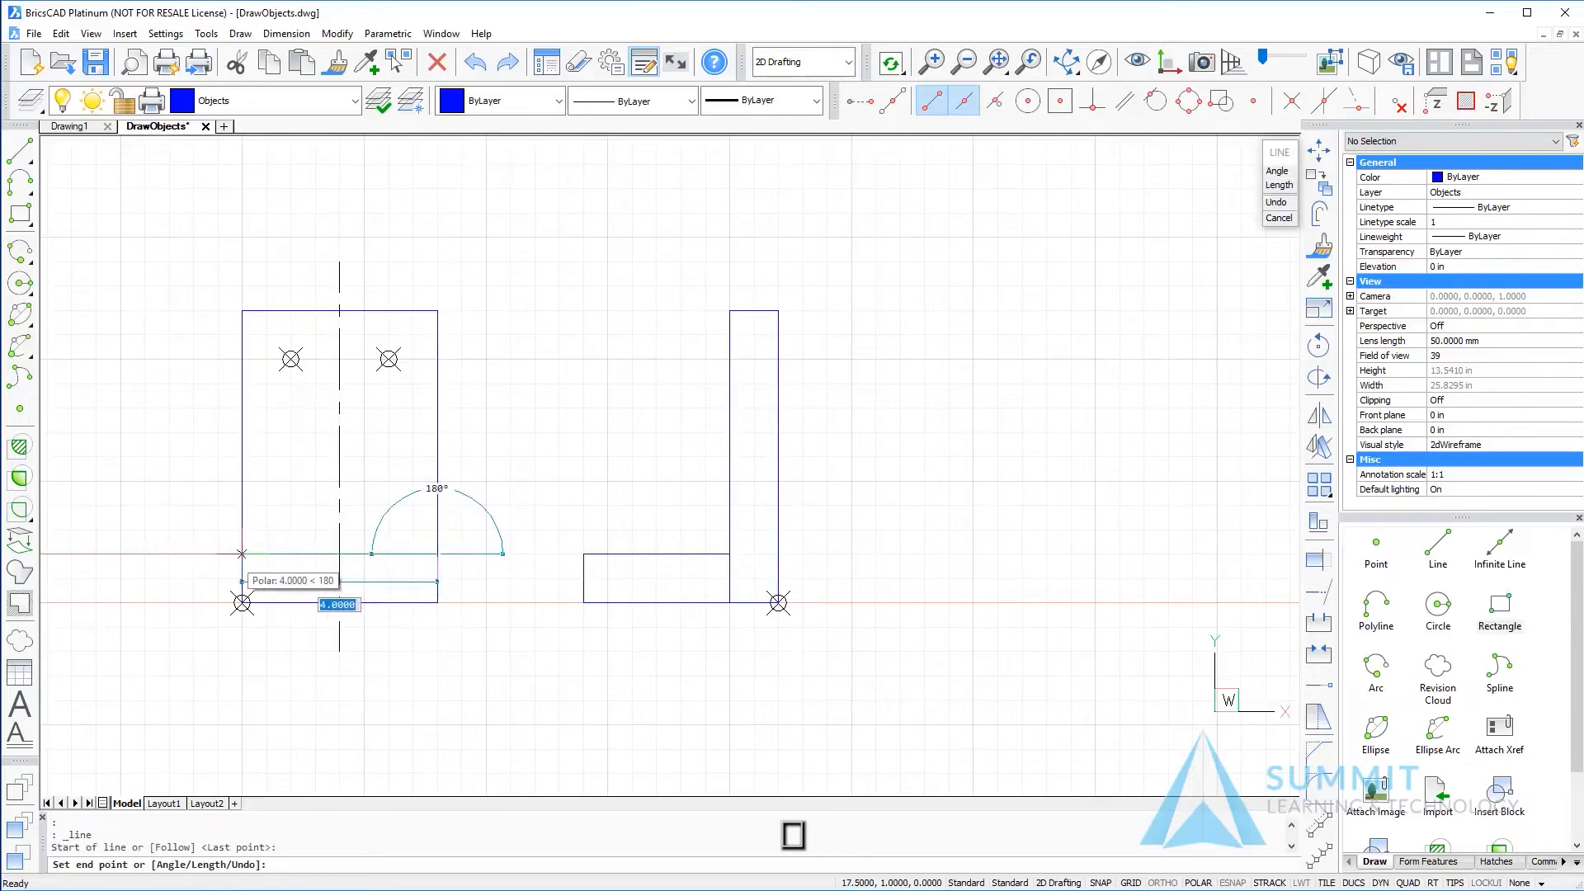
left_click(242, 554)
right_click(531, 453)
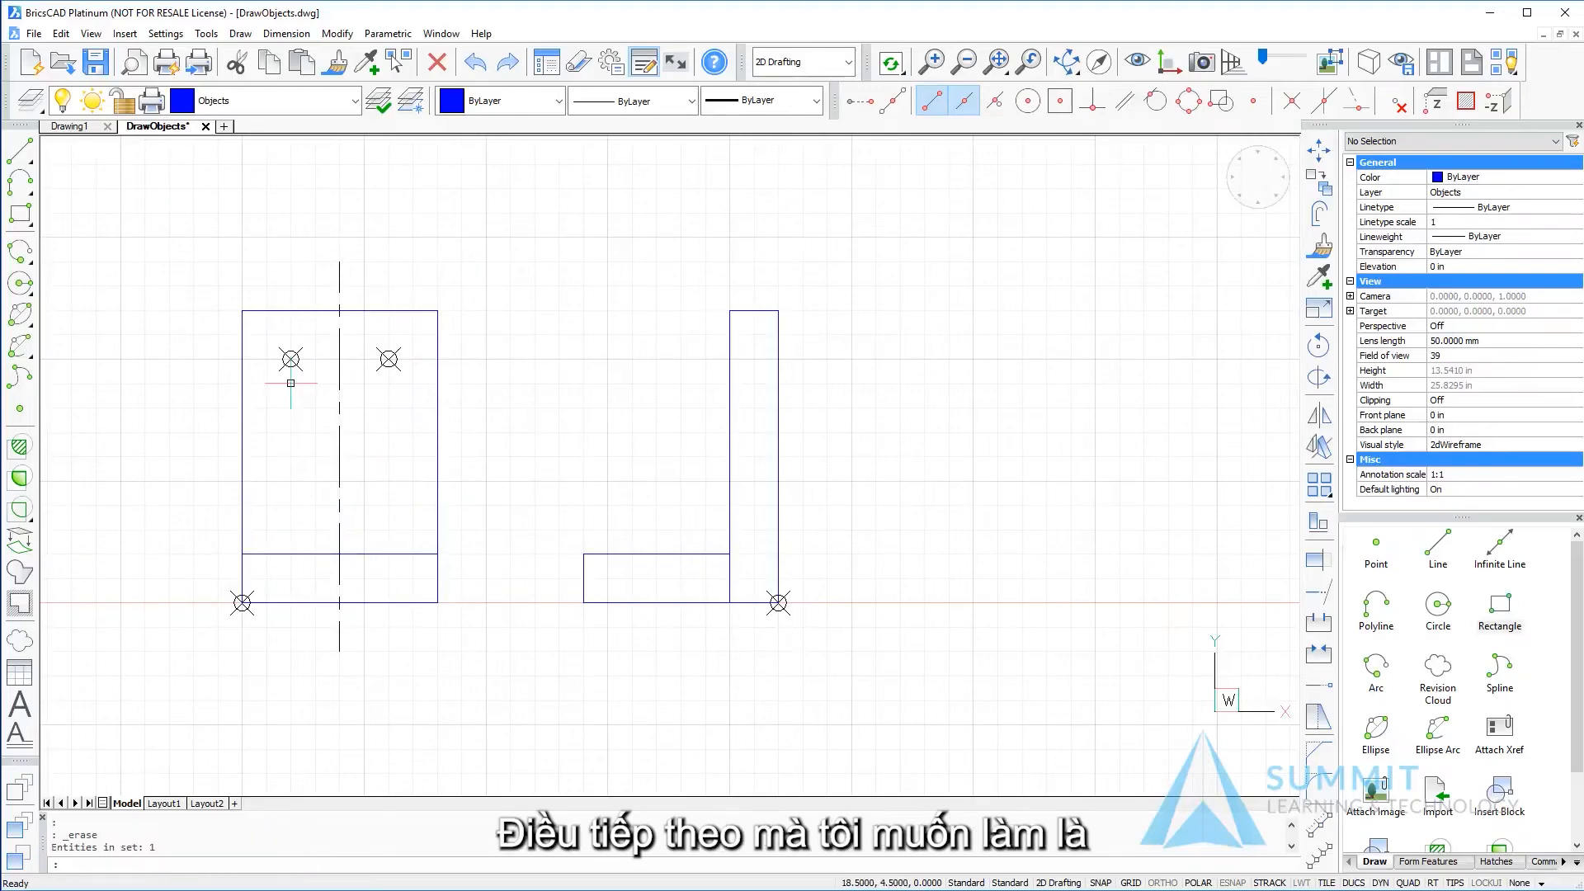
Draw two circles of 0.5 in radius, centred on the two upper point markers inside the wide rectangle
left_click(27, 286)
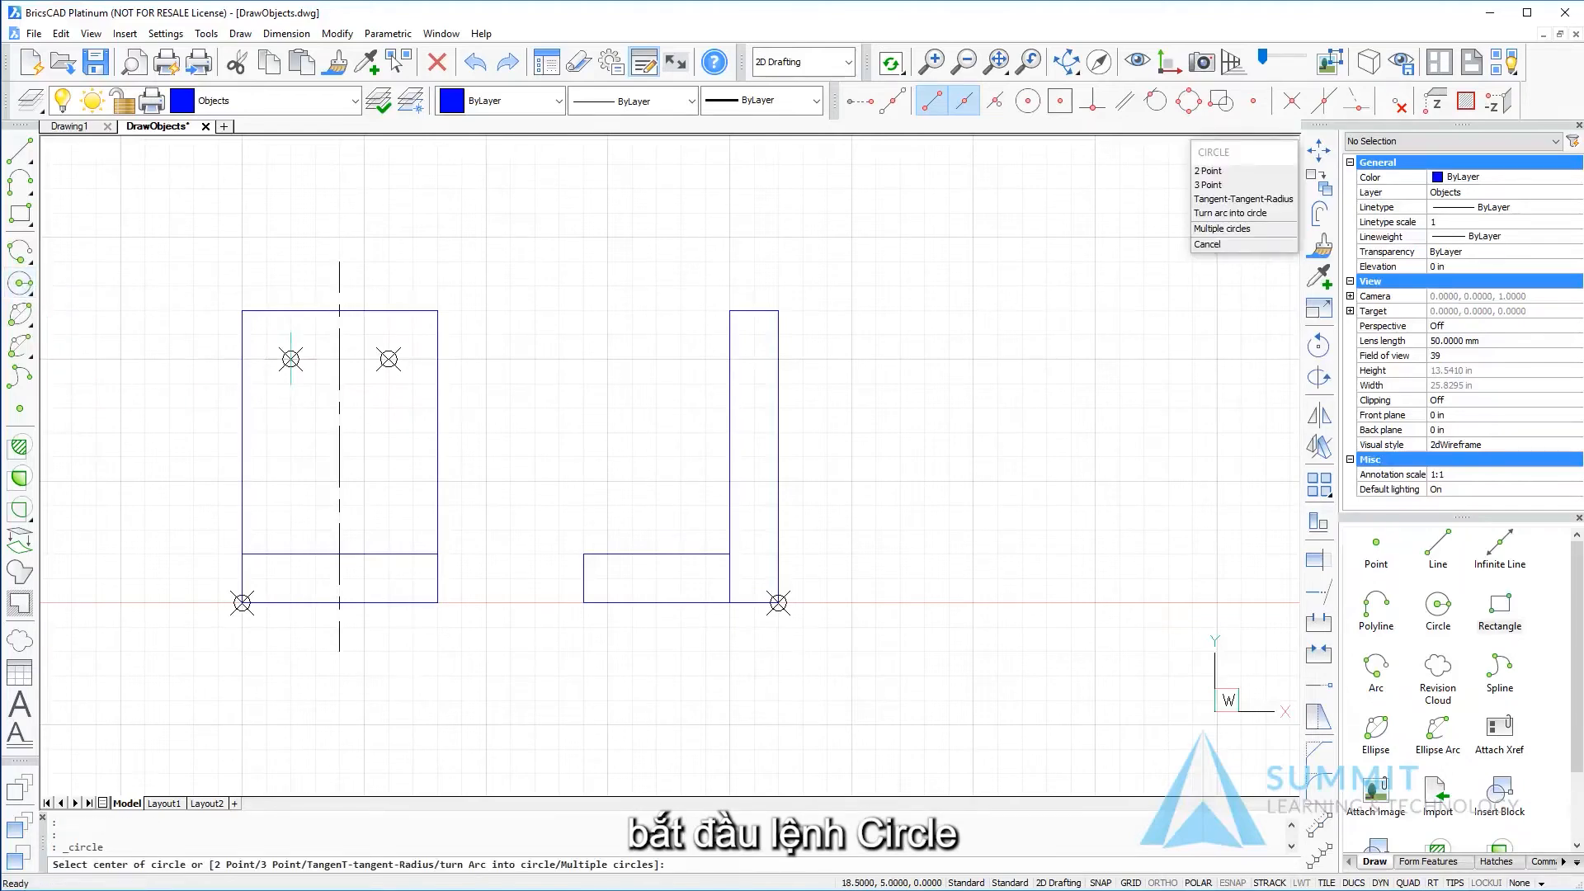
left_click(290, 359)
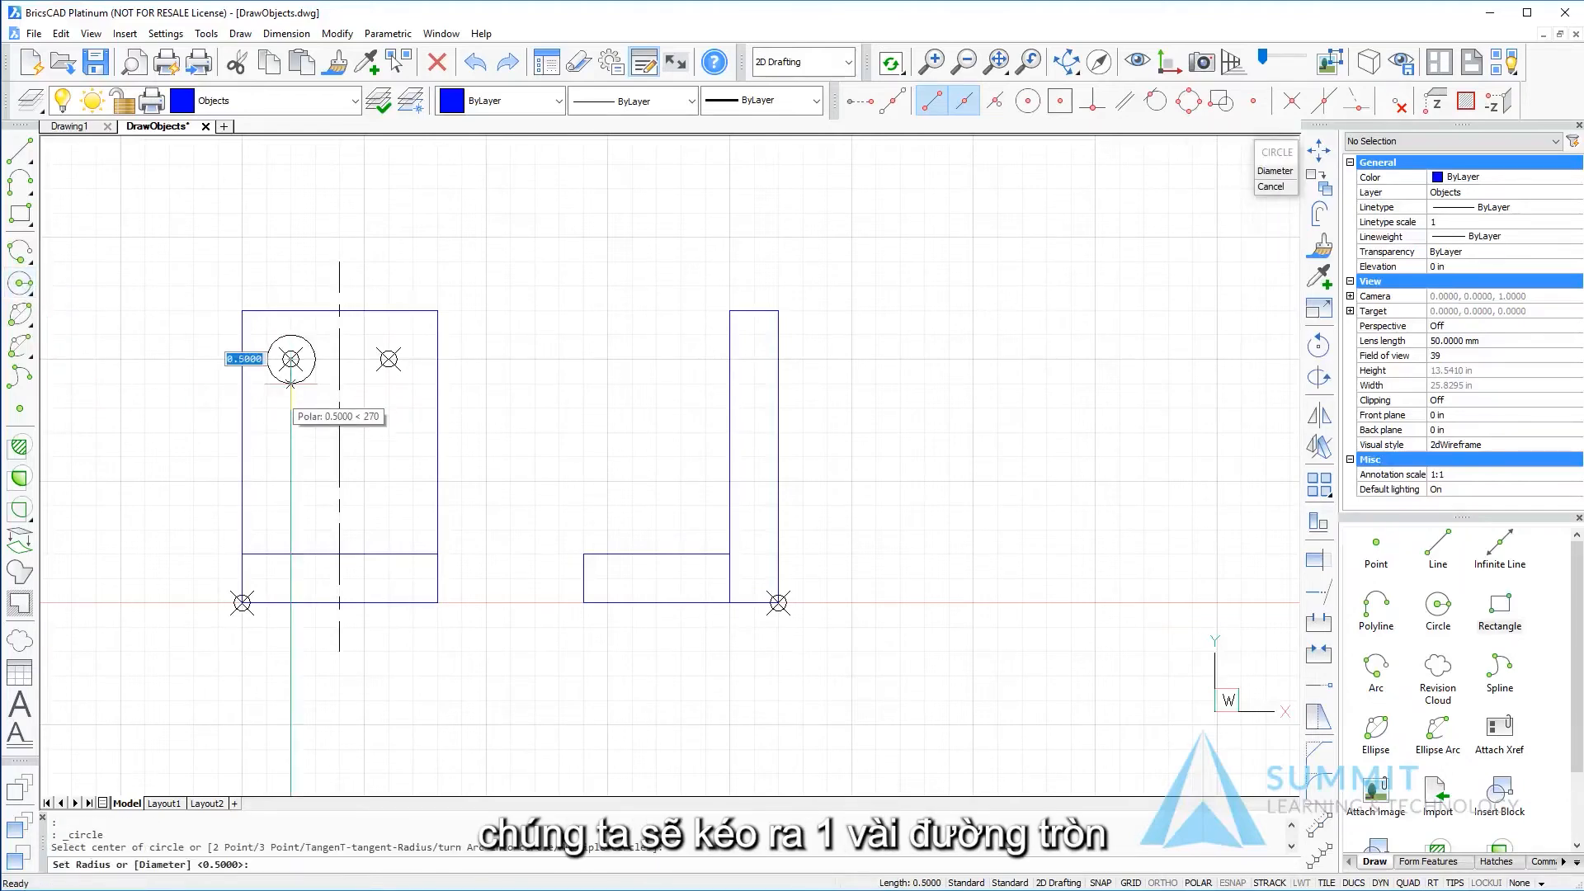
left_click(290, 383)
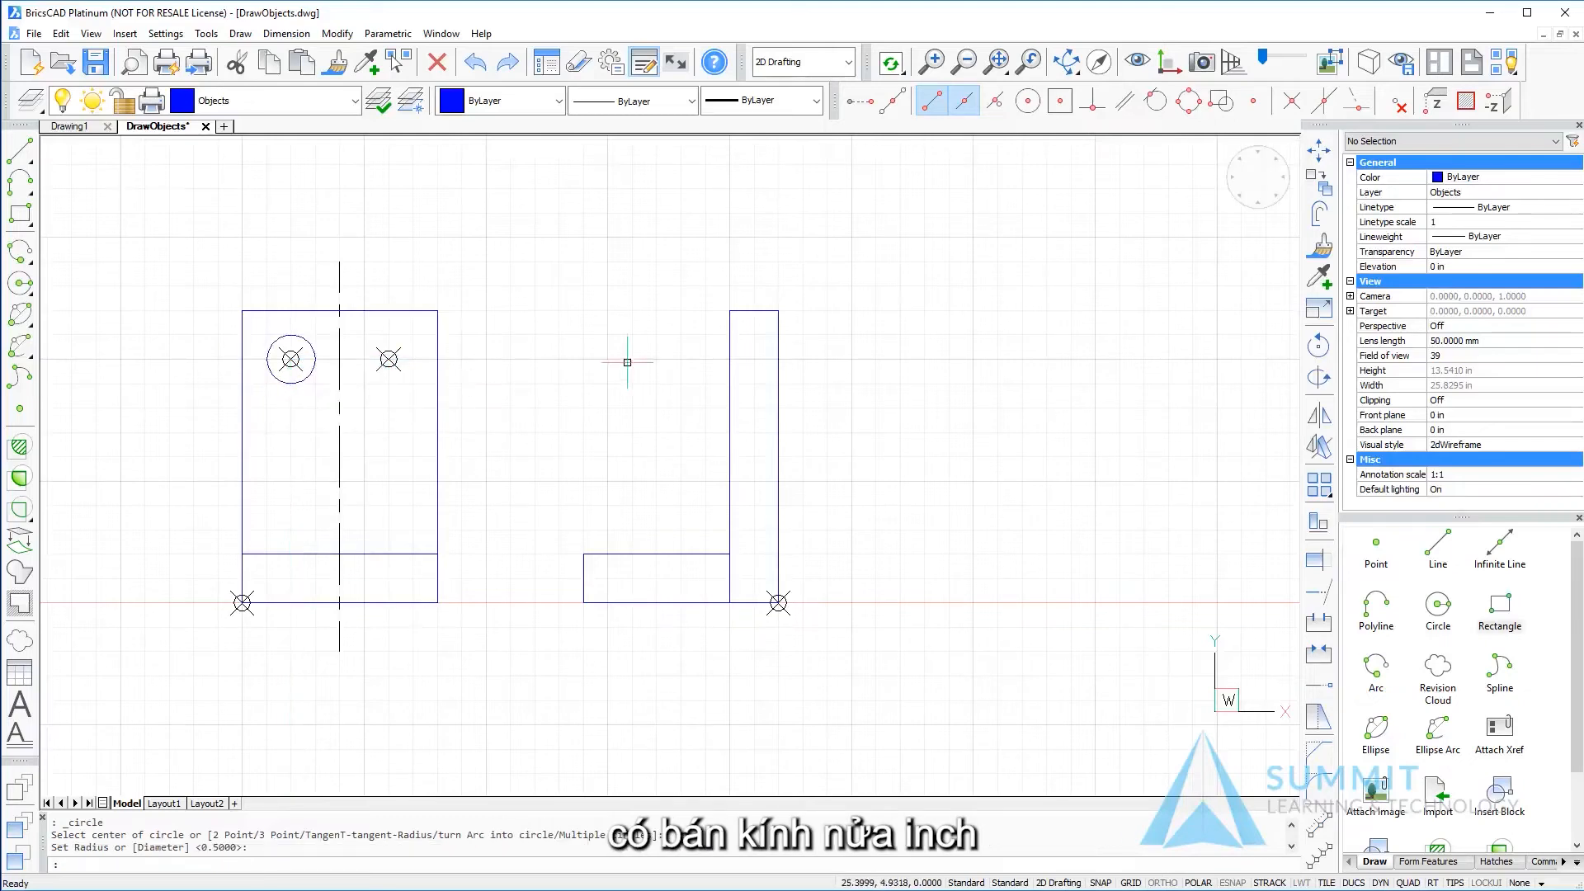
key("Return")
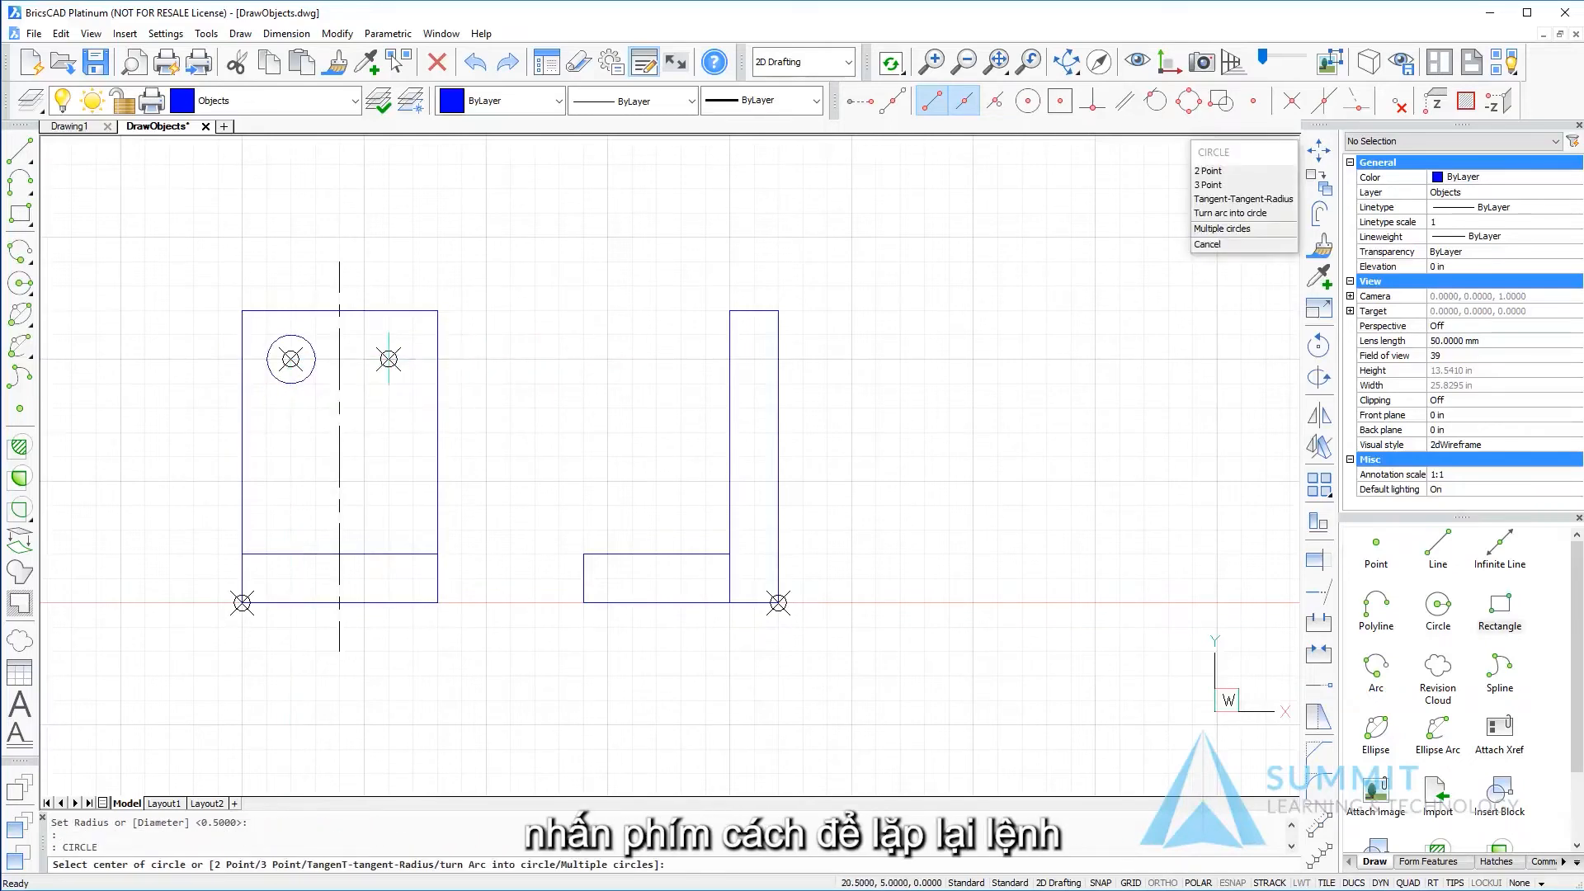
left_click(389, 359)
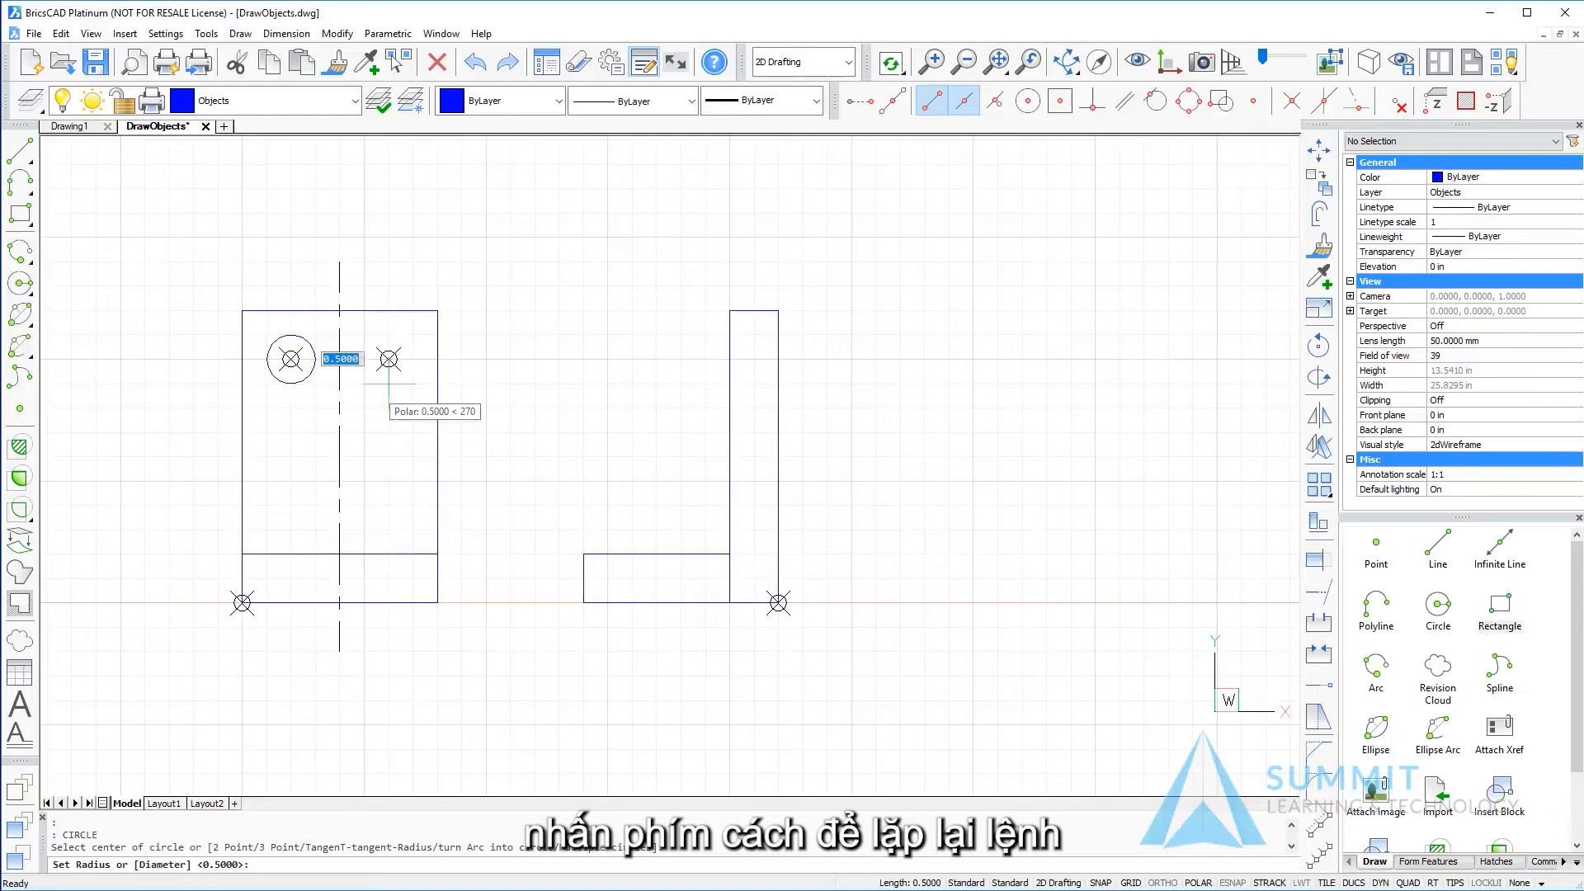
key("space")
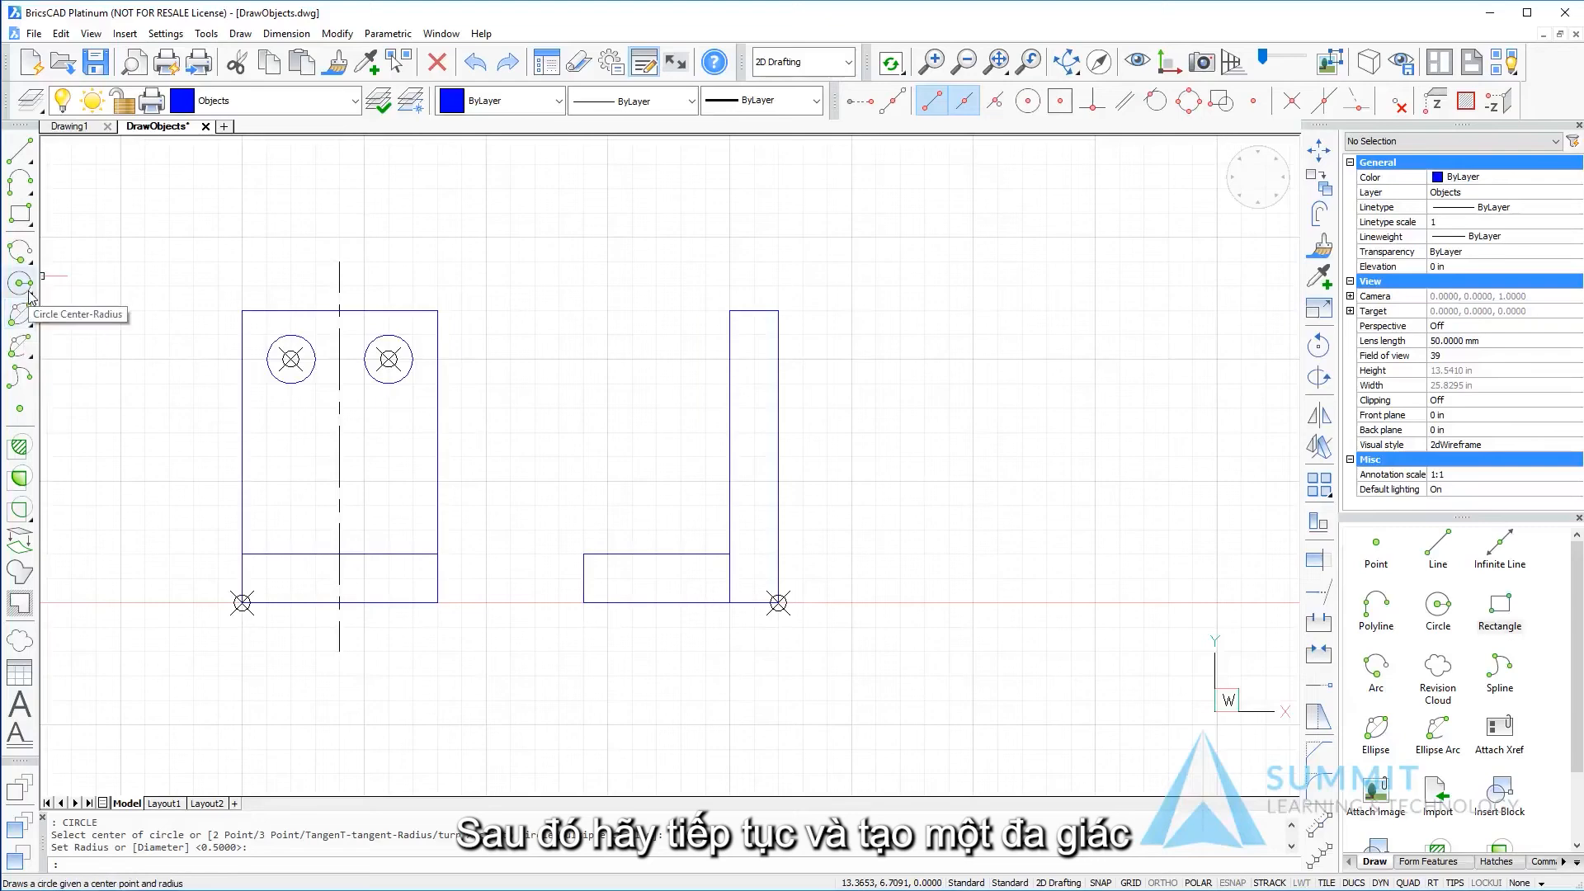
Draw a six-sided polygon around the left circle, centred on its point marker with a side midpoint 0.5 in below the centre
left_click_drag(20, 213, 74, 219)
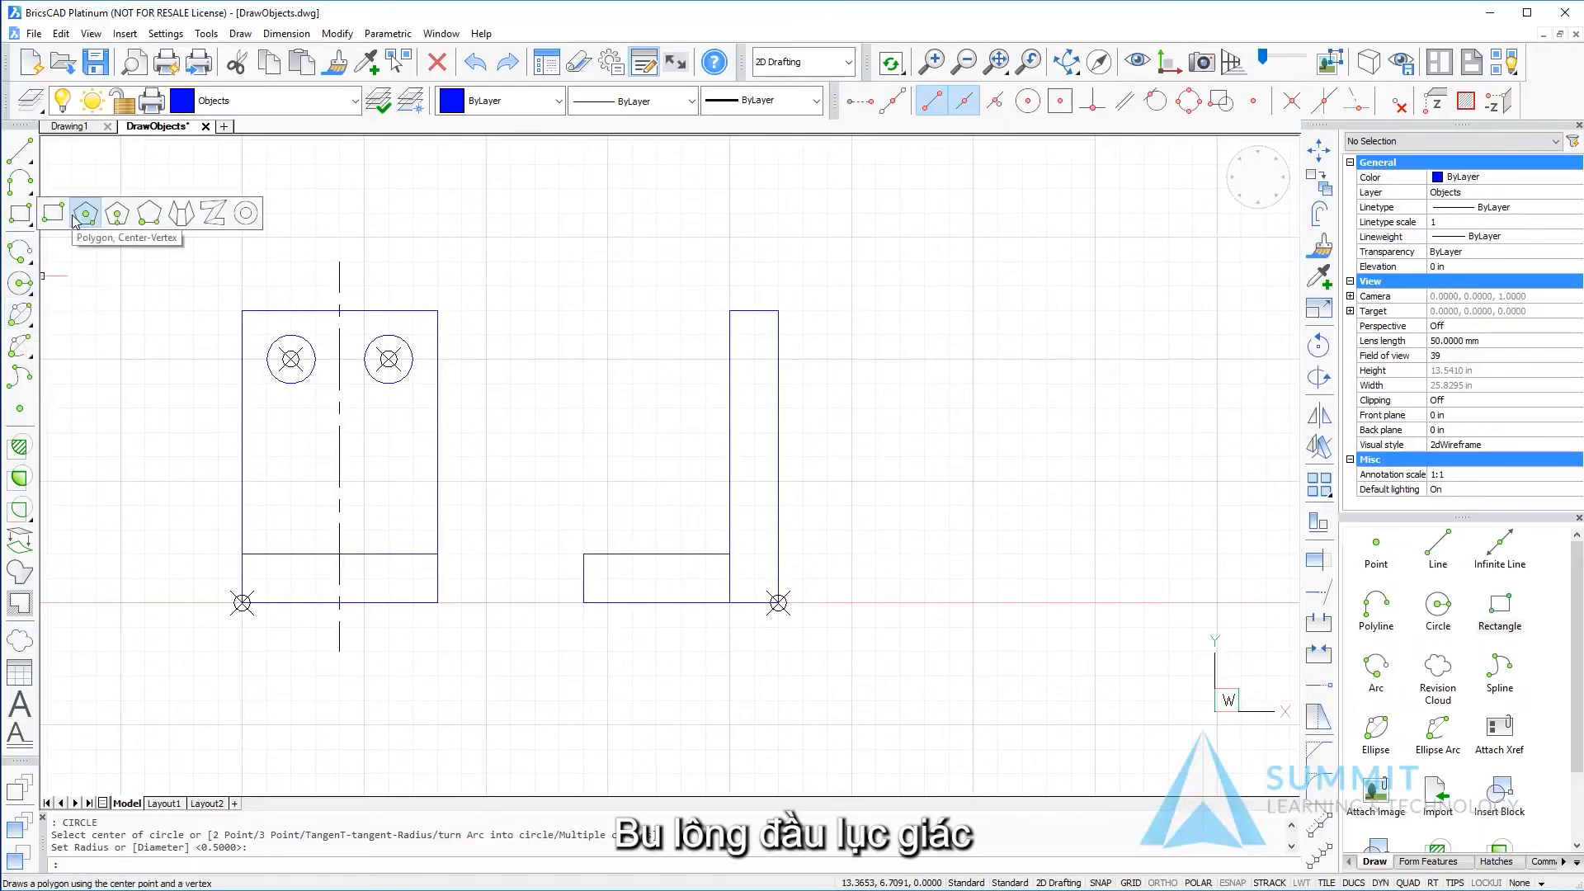
left_click(122, 217)
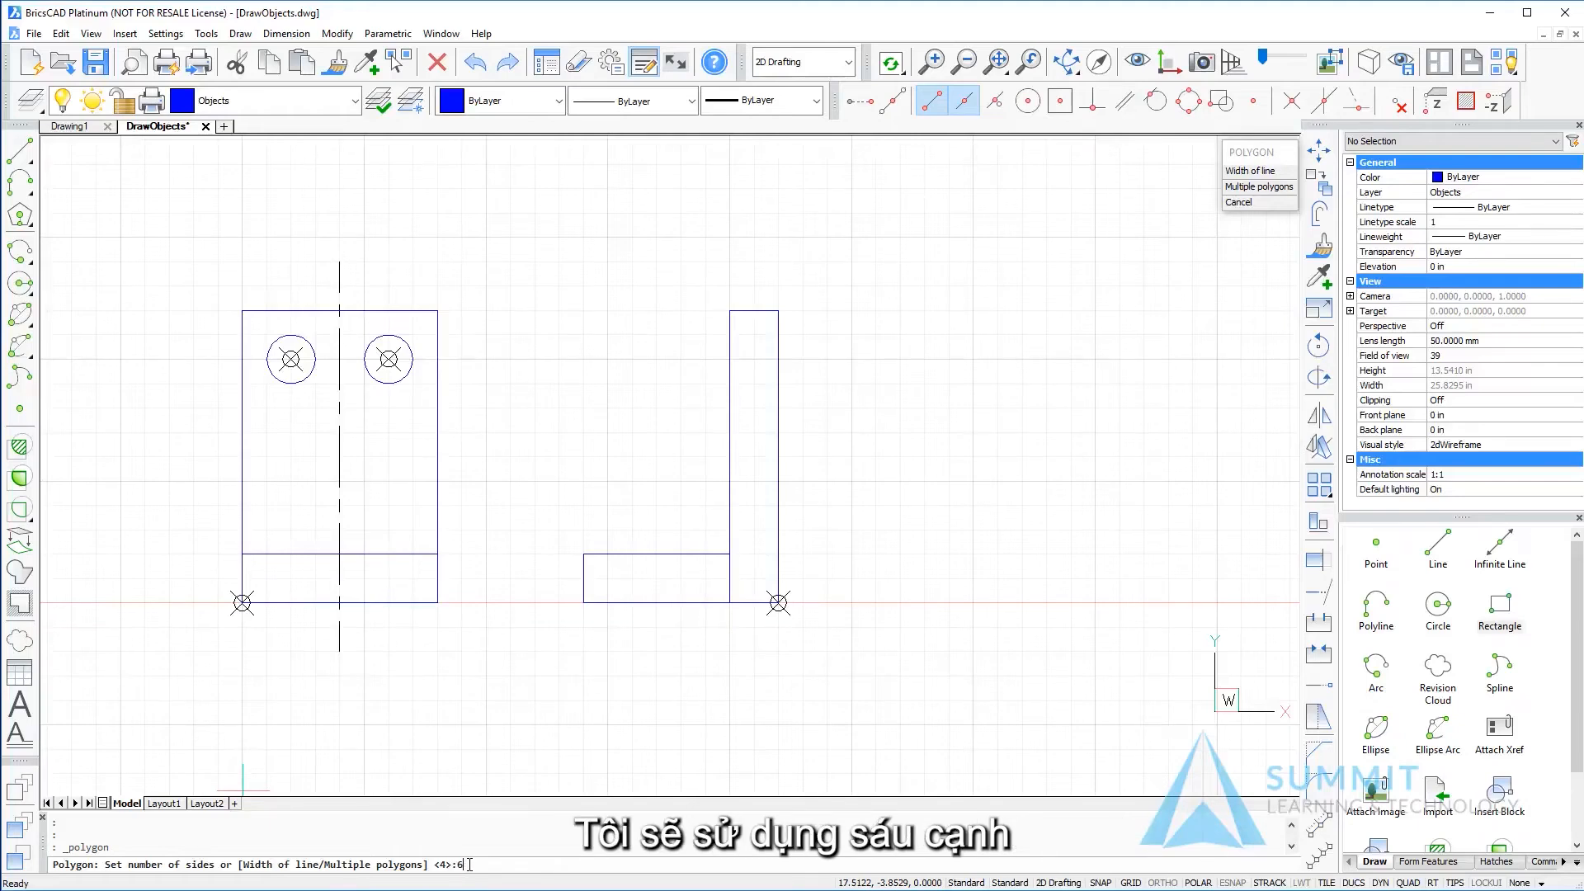
key("Return")
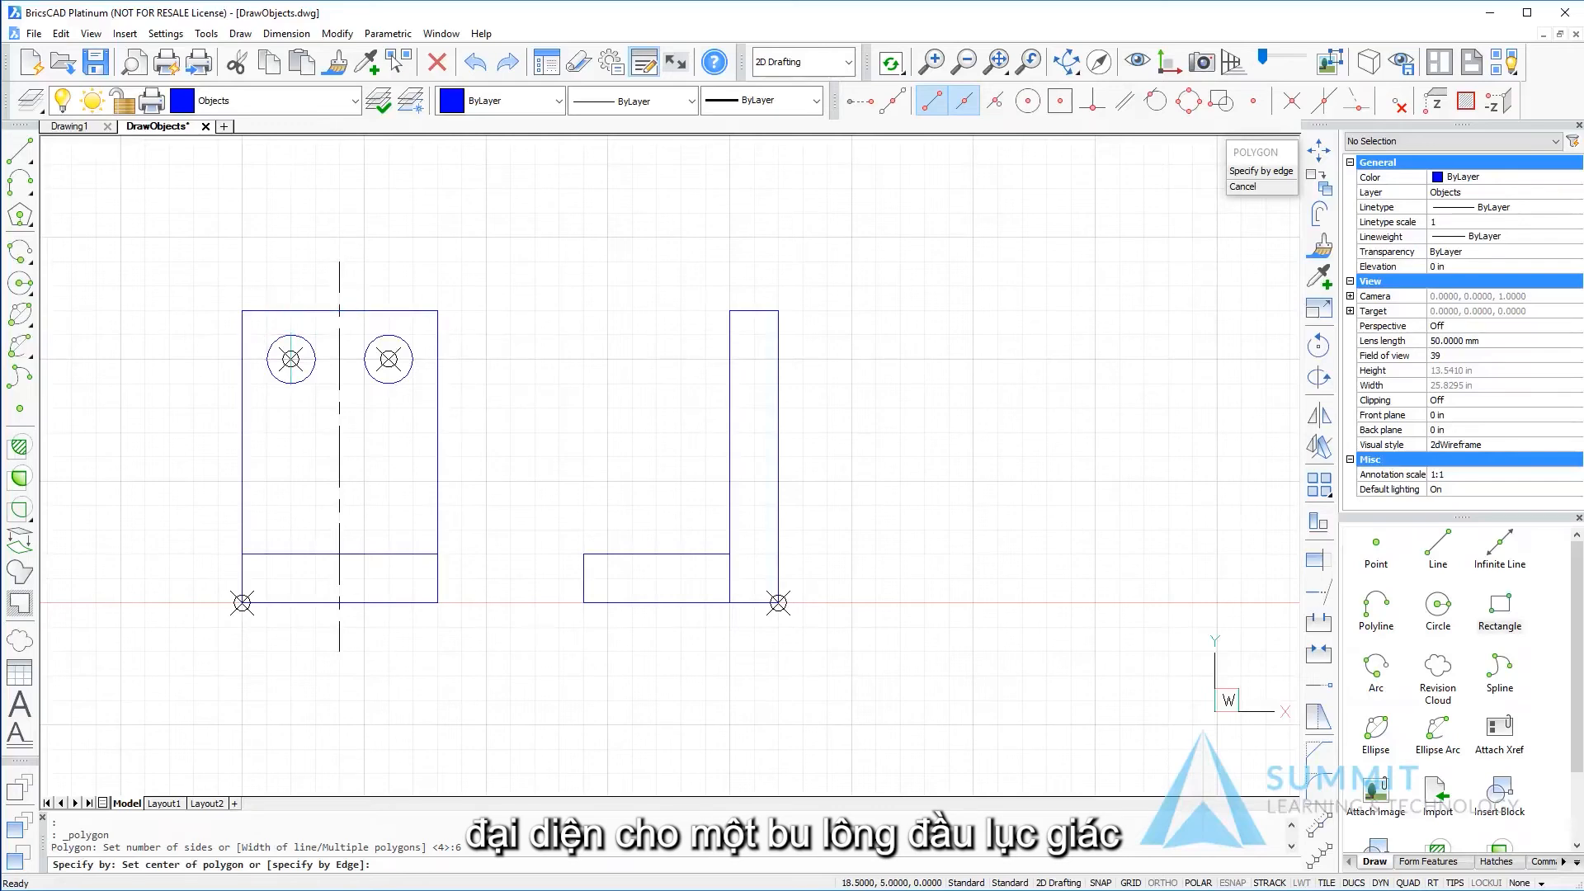
left_click(291, 359)
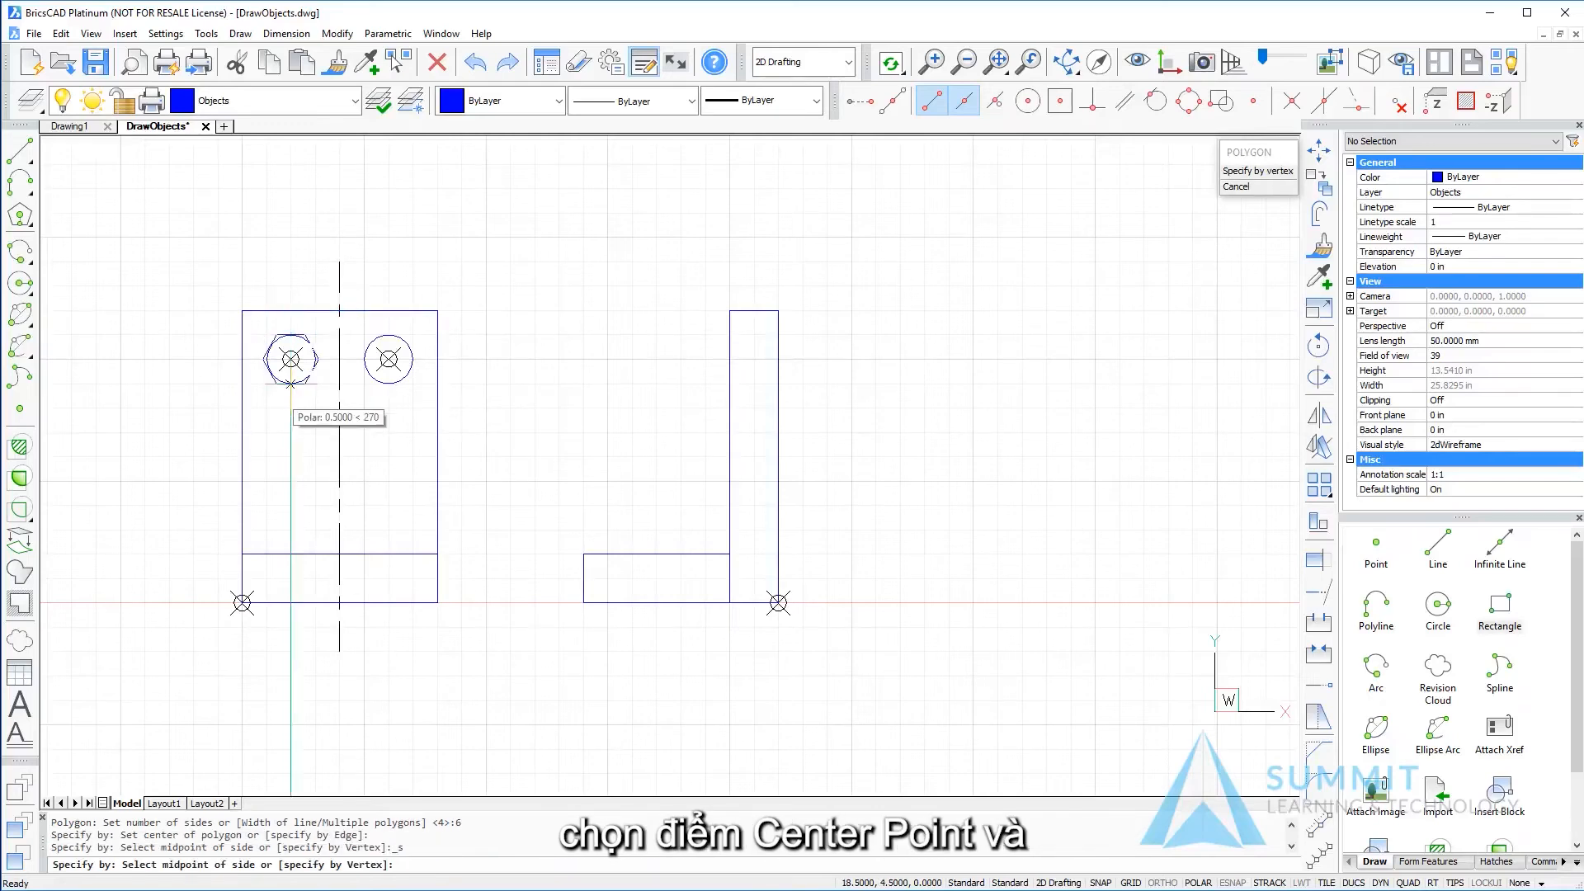
left_click(291, 383)
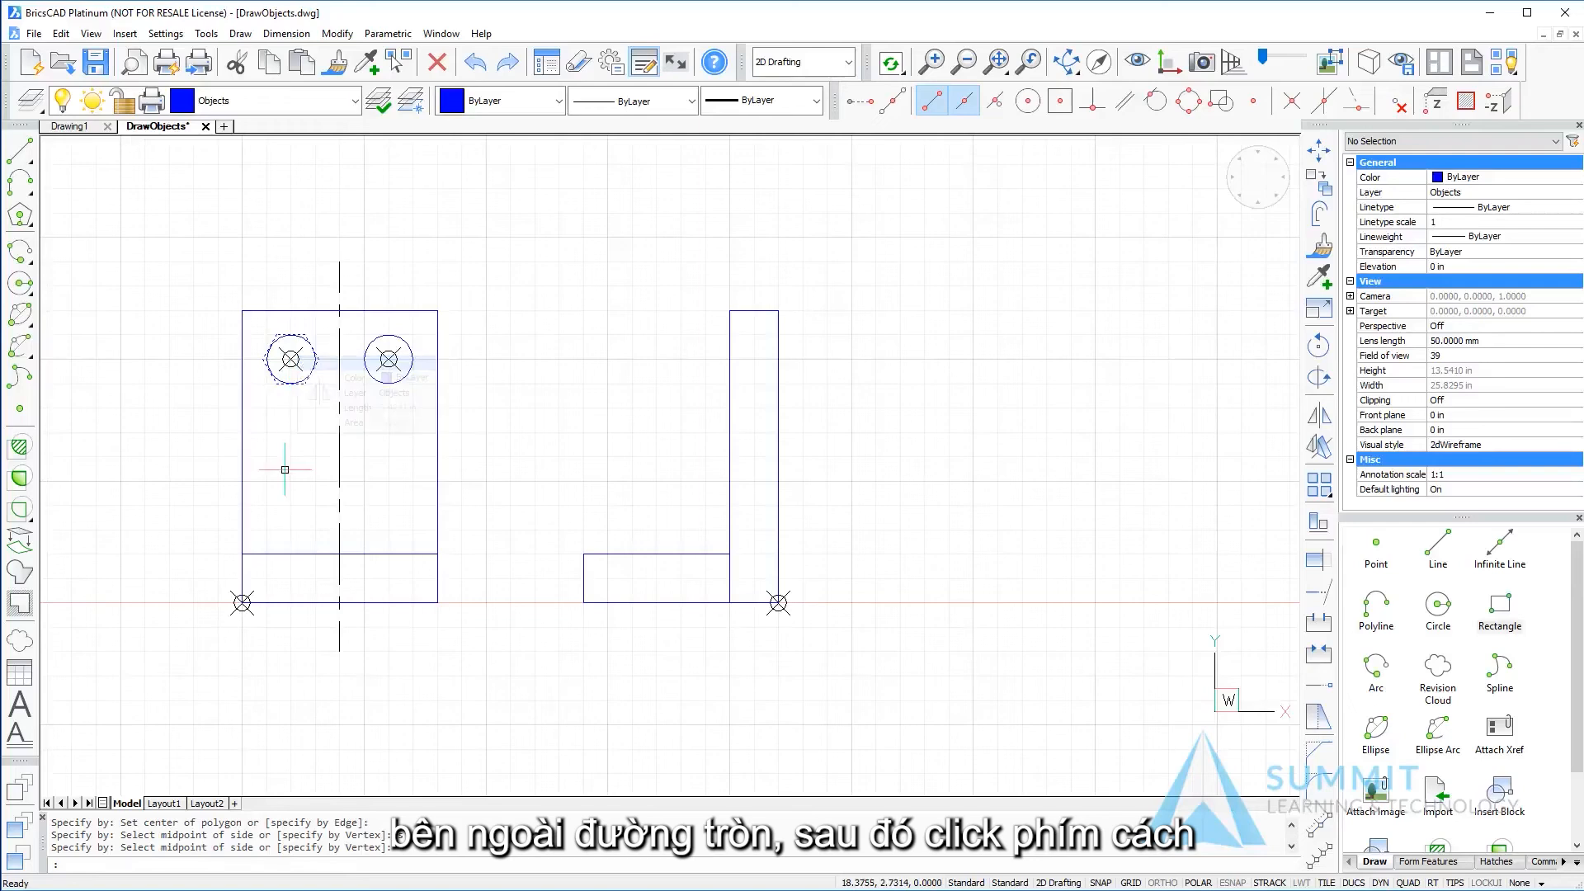
Draw a matching six-sided polygon around the right circle, with a side midpoint 0.5 in below its centre
key("space")
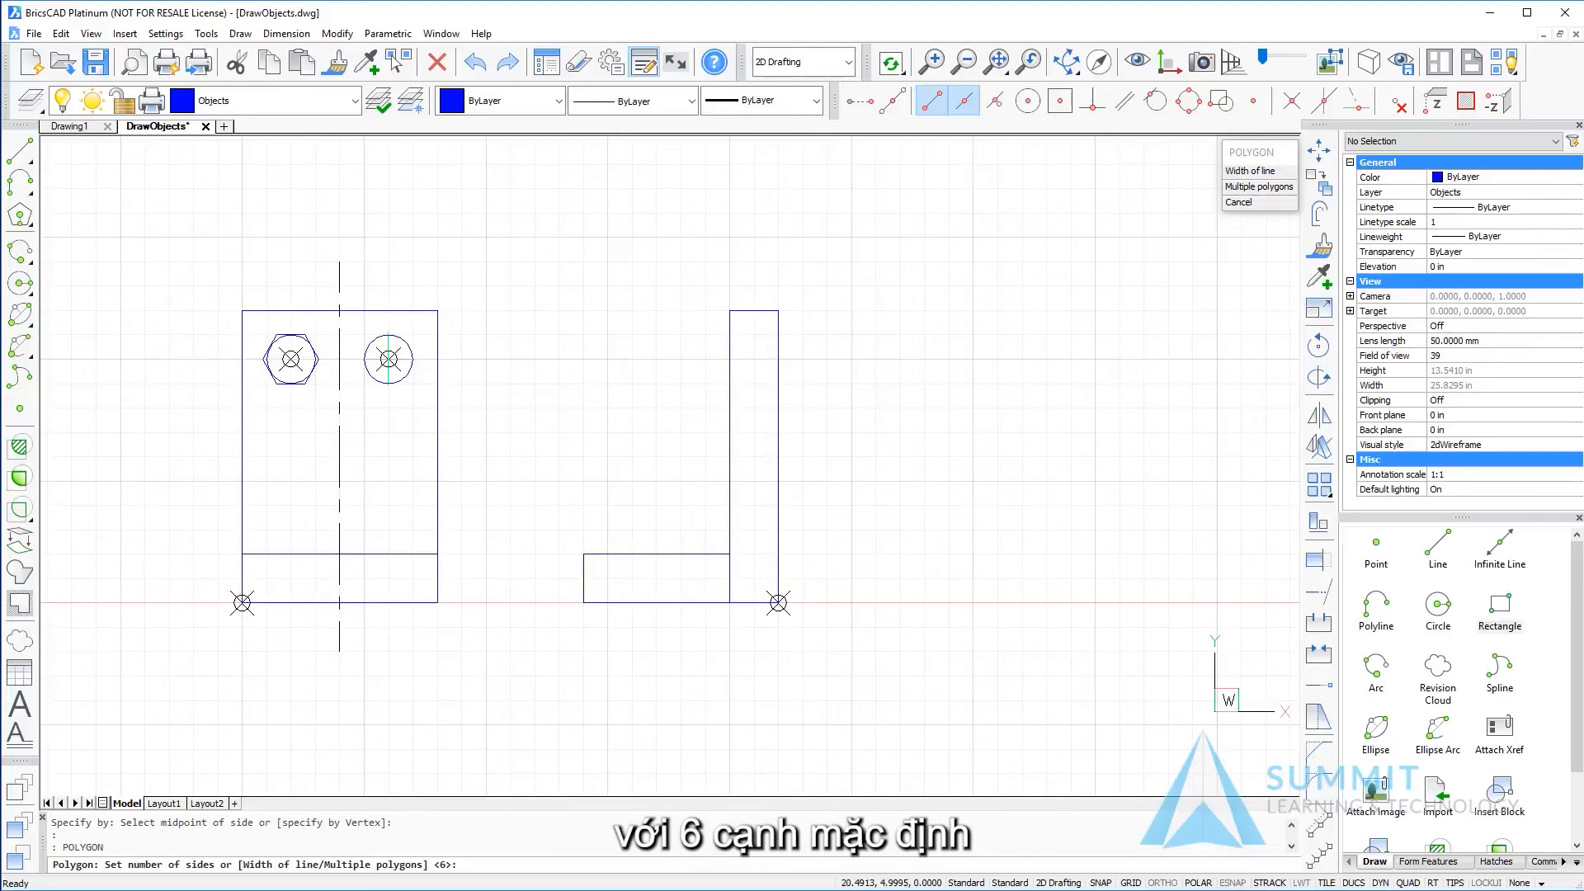
key("Return")
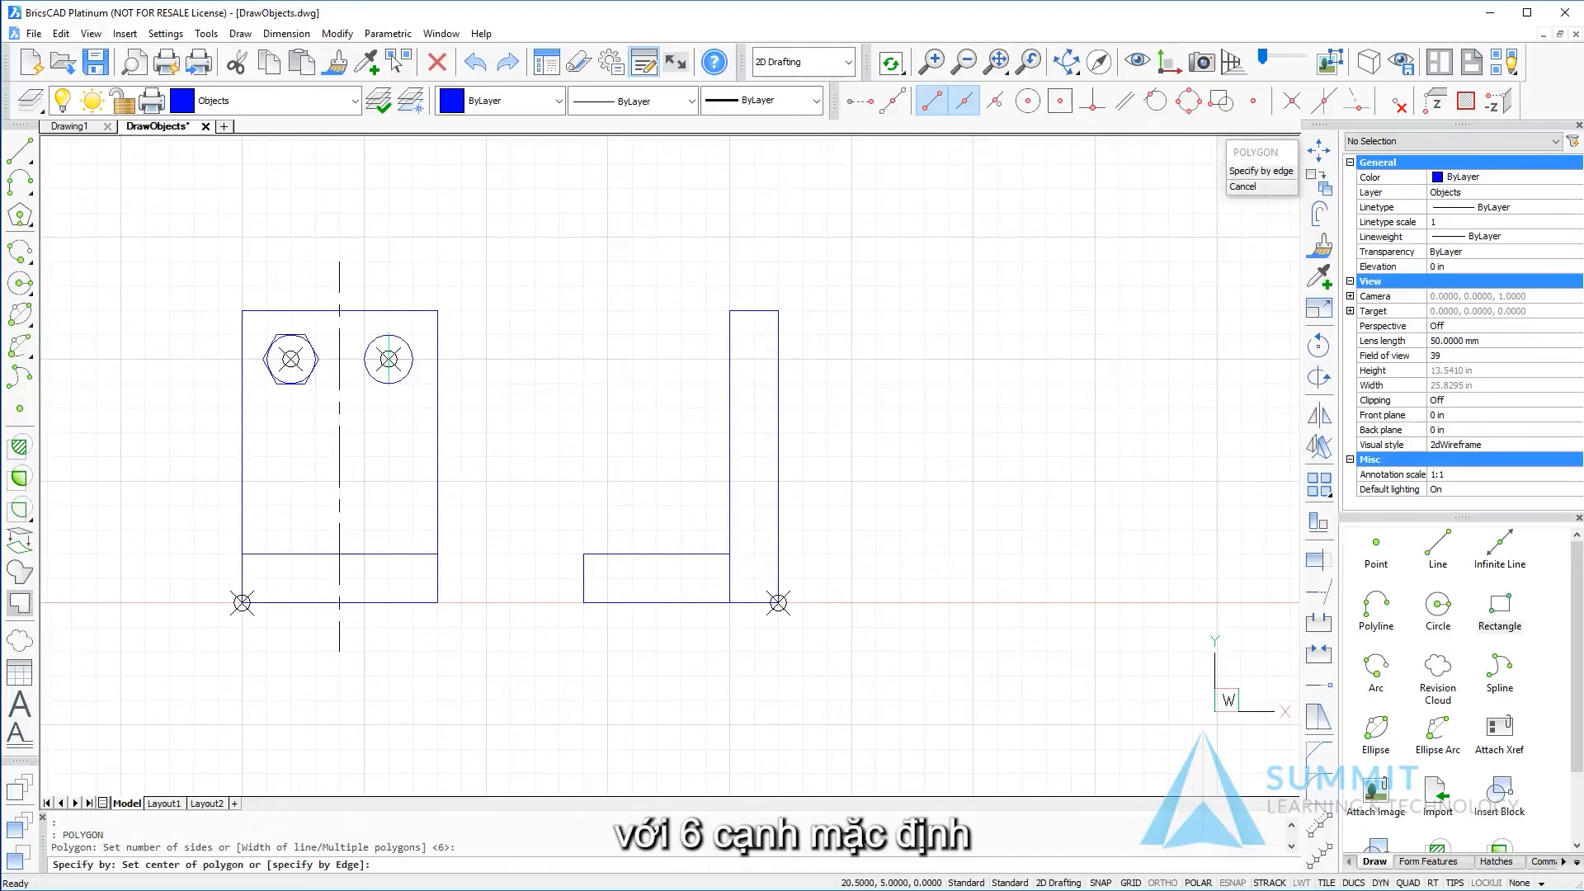
left_click(388, 359)
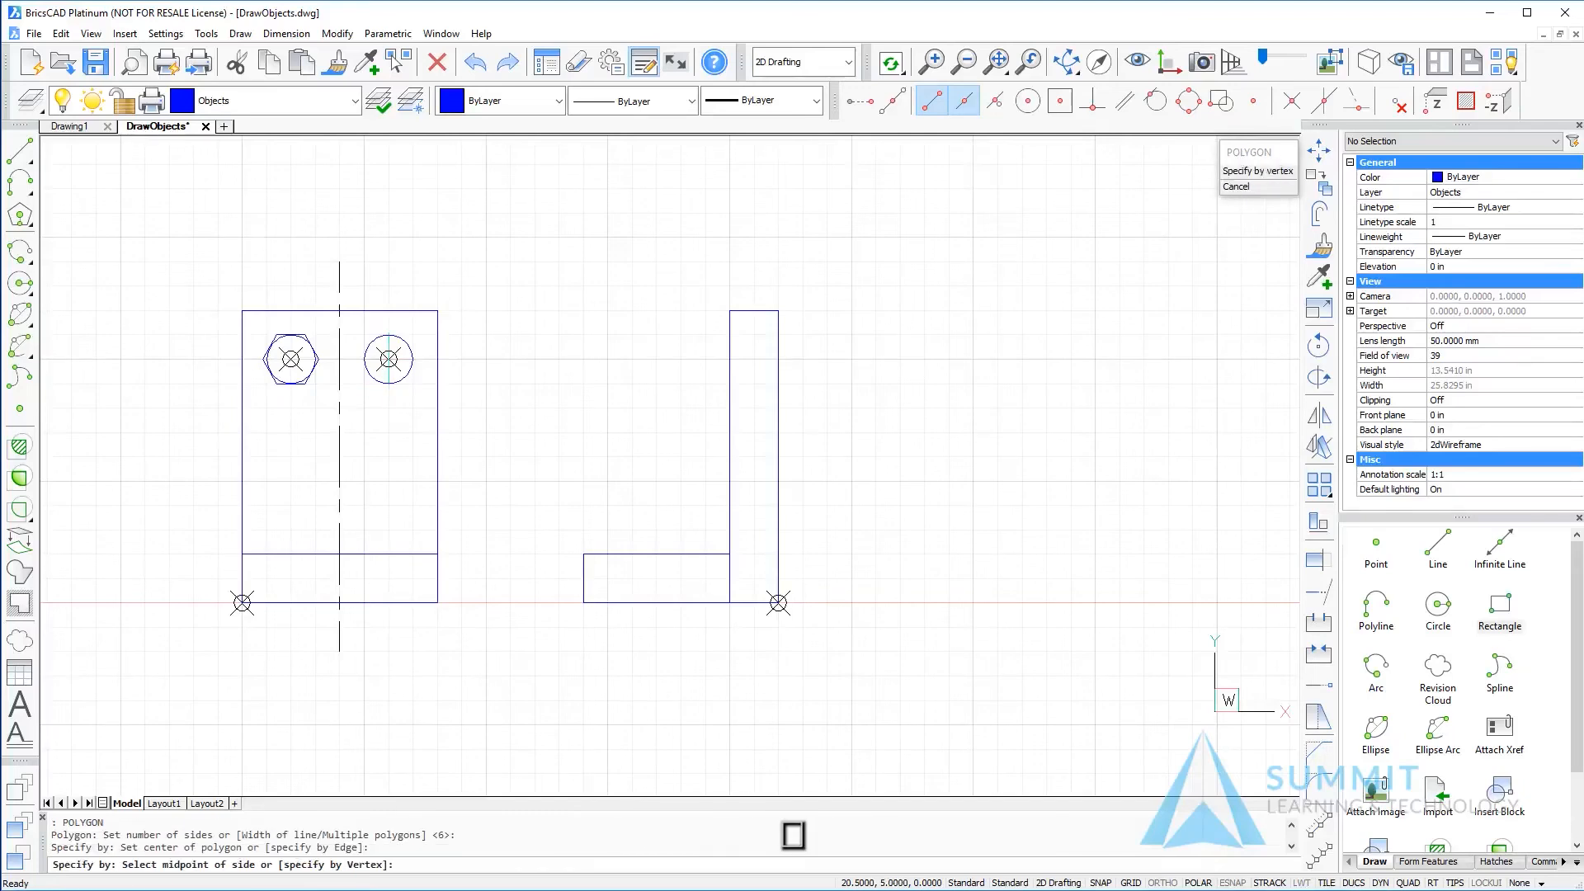
left_click(388, 384)
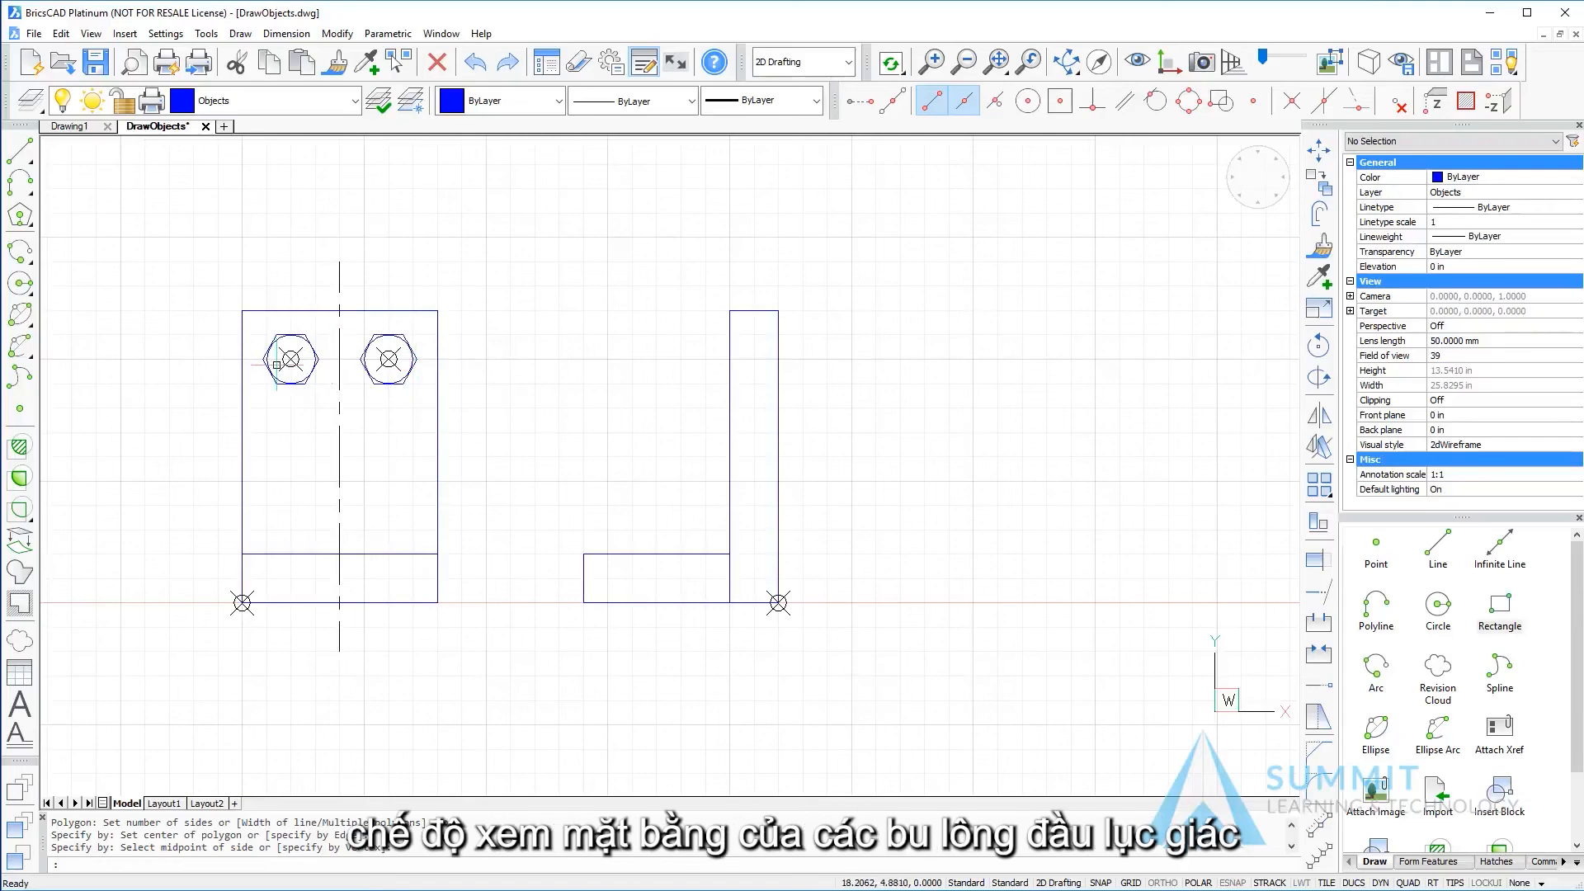
Draw the side view of the bolt head with lines, 0.5 in deep and 1 in high, starting 0.5 in below the upright's top
left_click(20, 150)
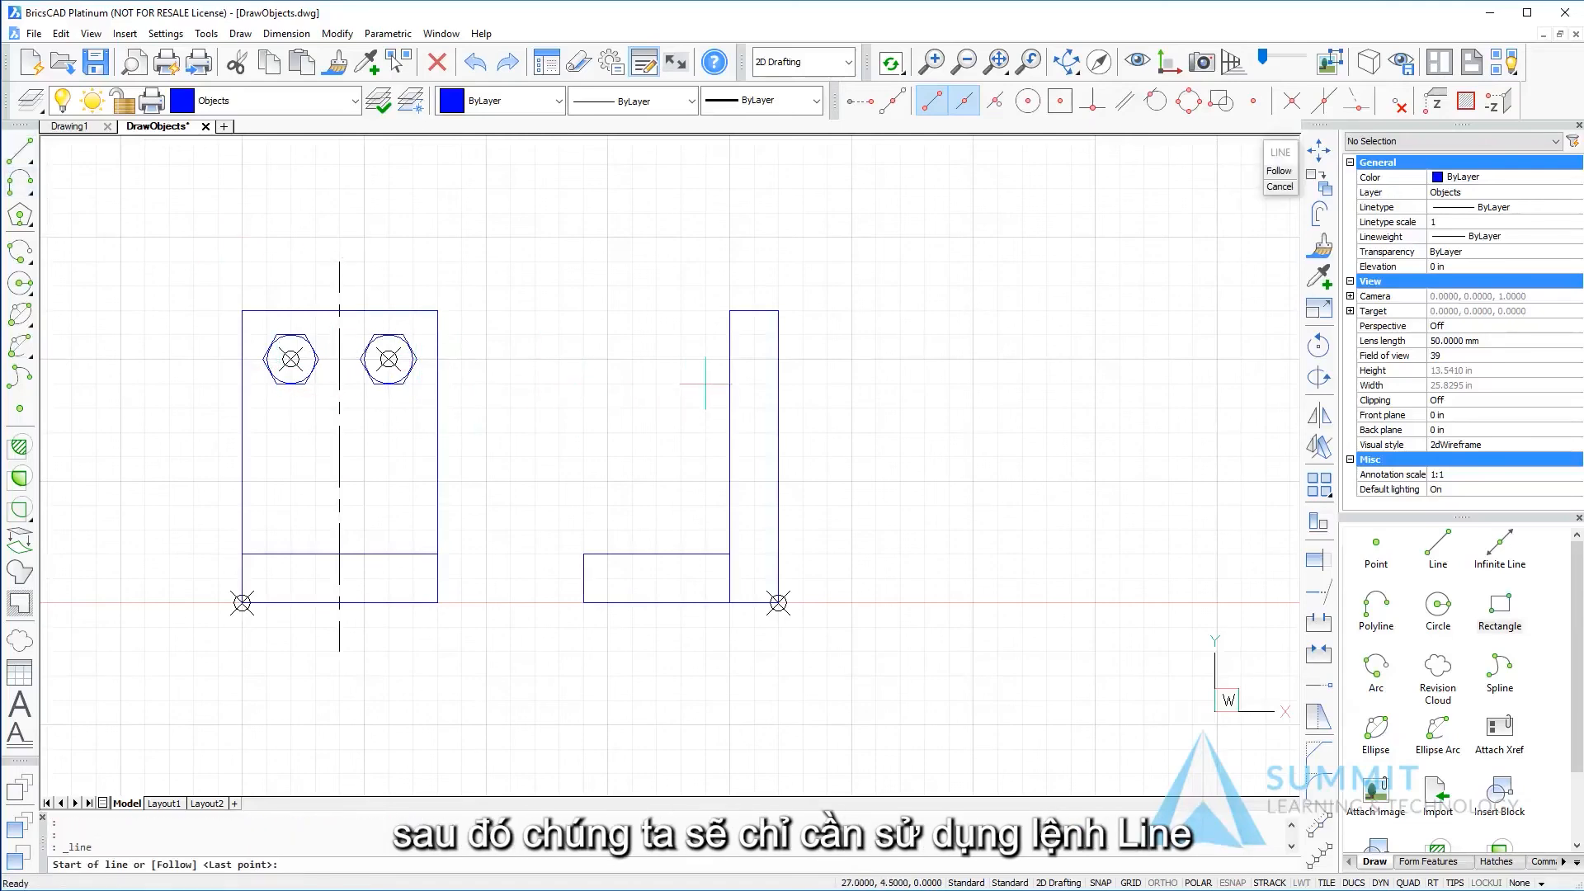
left_click(729, 383)
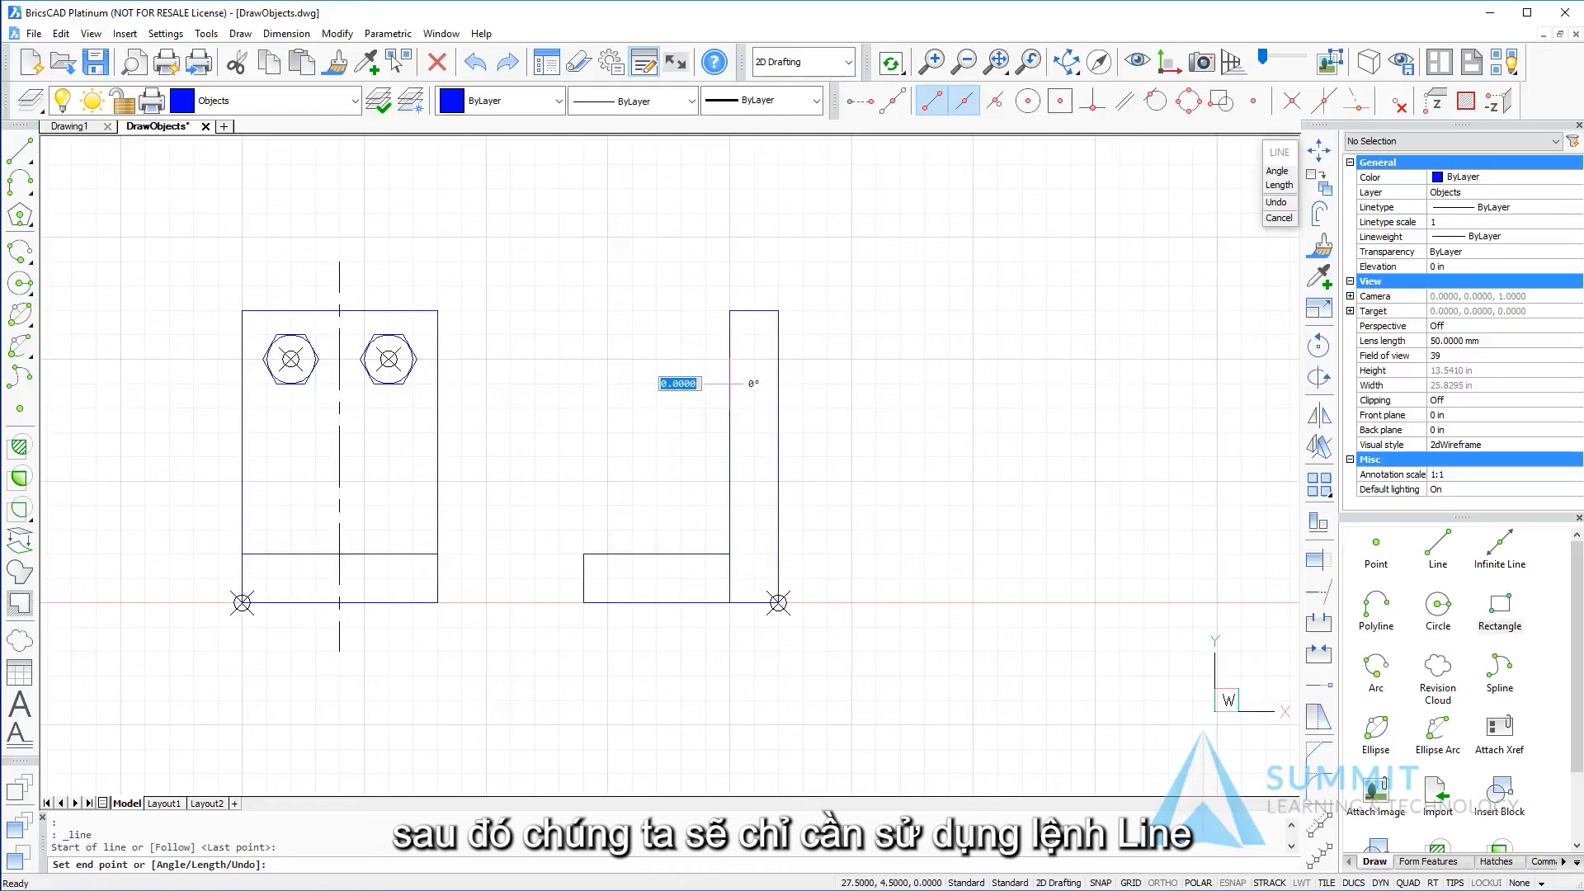
left_click(705, 384)
left_click(706, 334)
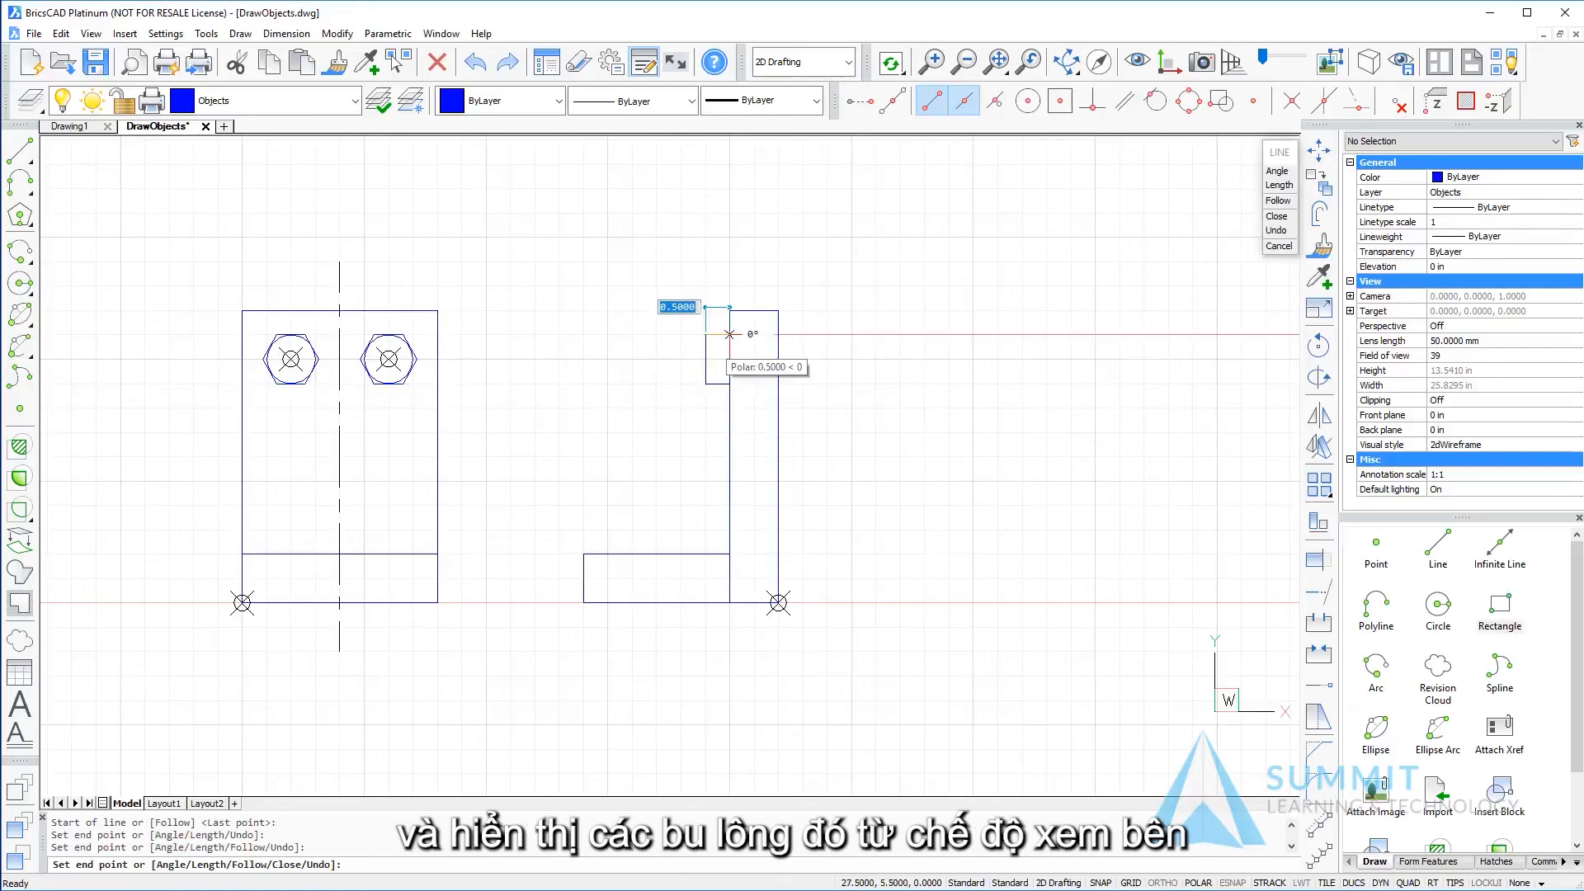
left_click(730, 334)
key("Return")
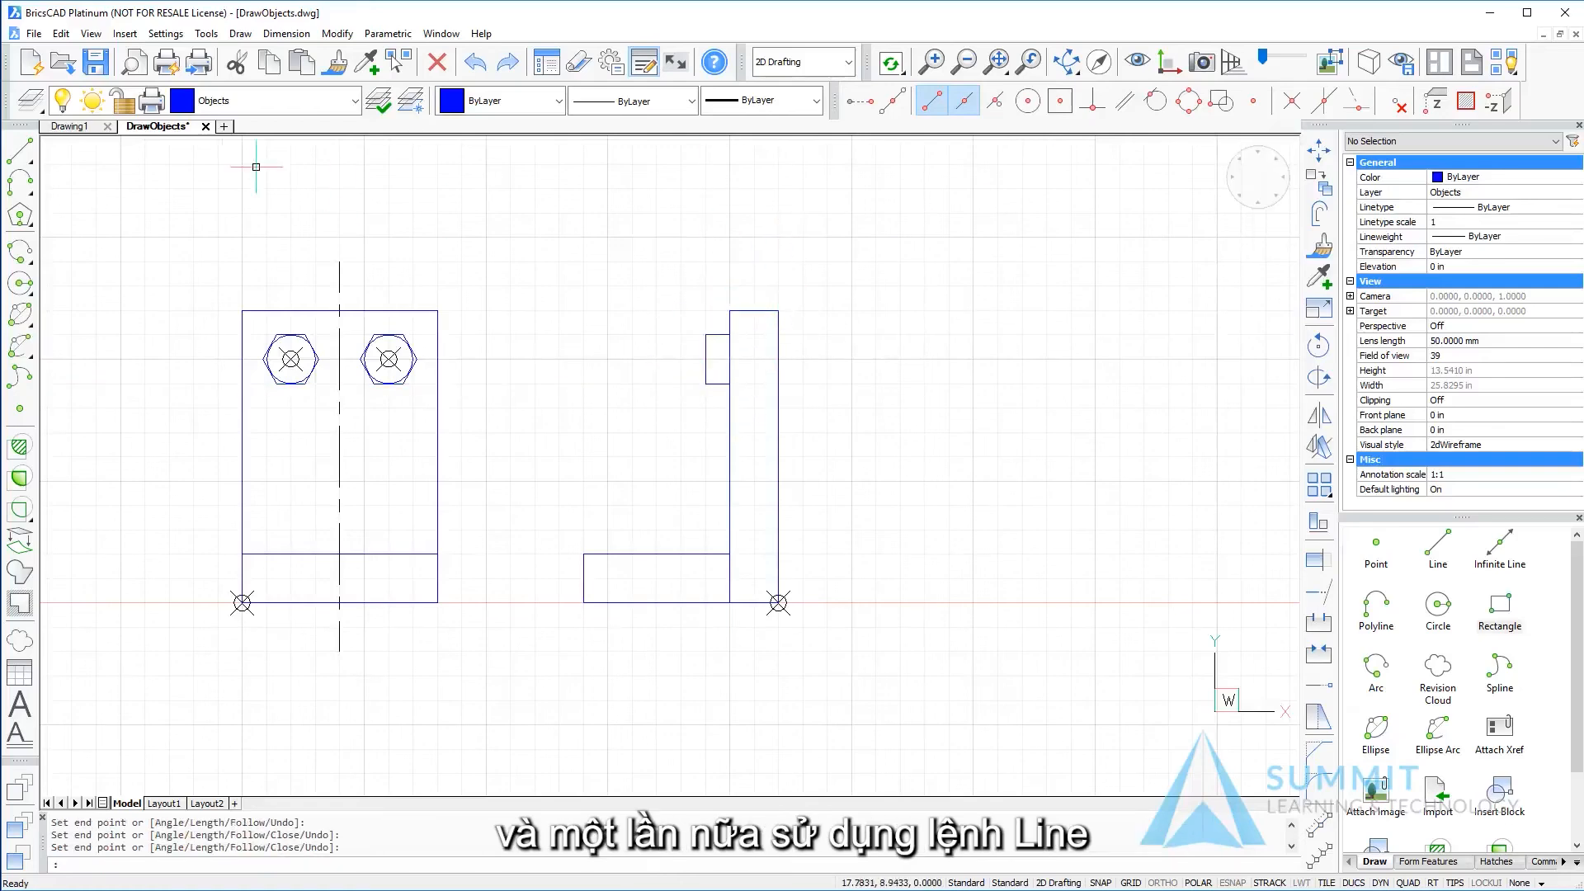
Draw a 0.5 in horizontal line across the middle of the side-view bolt head, ending at the upright's edge
key("Return")
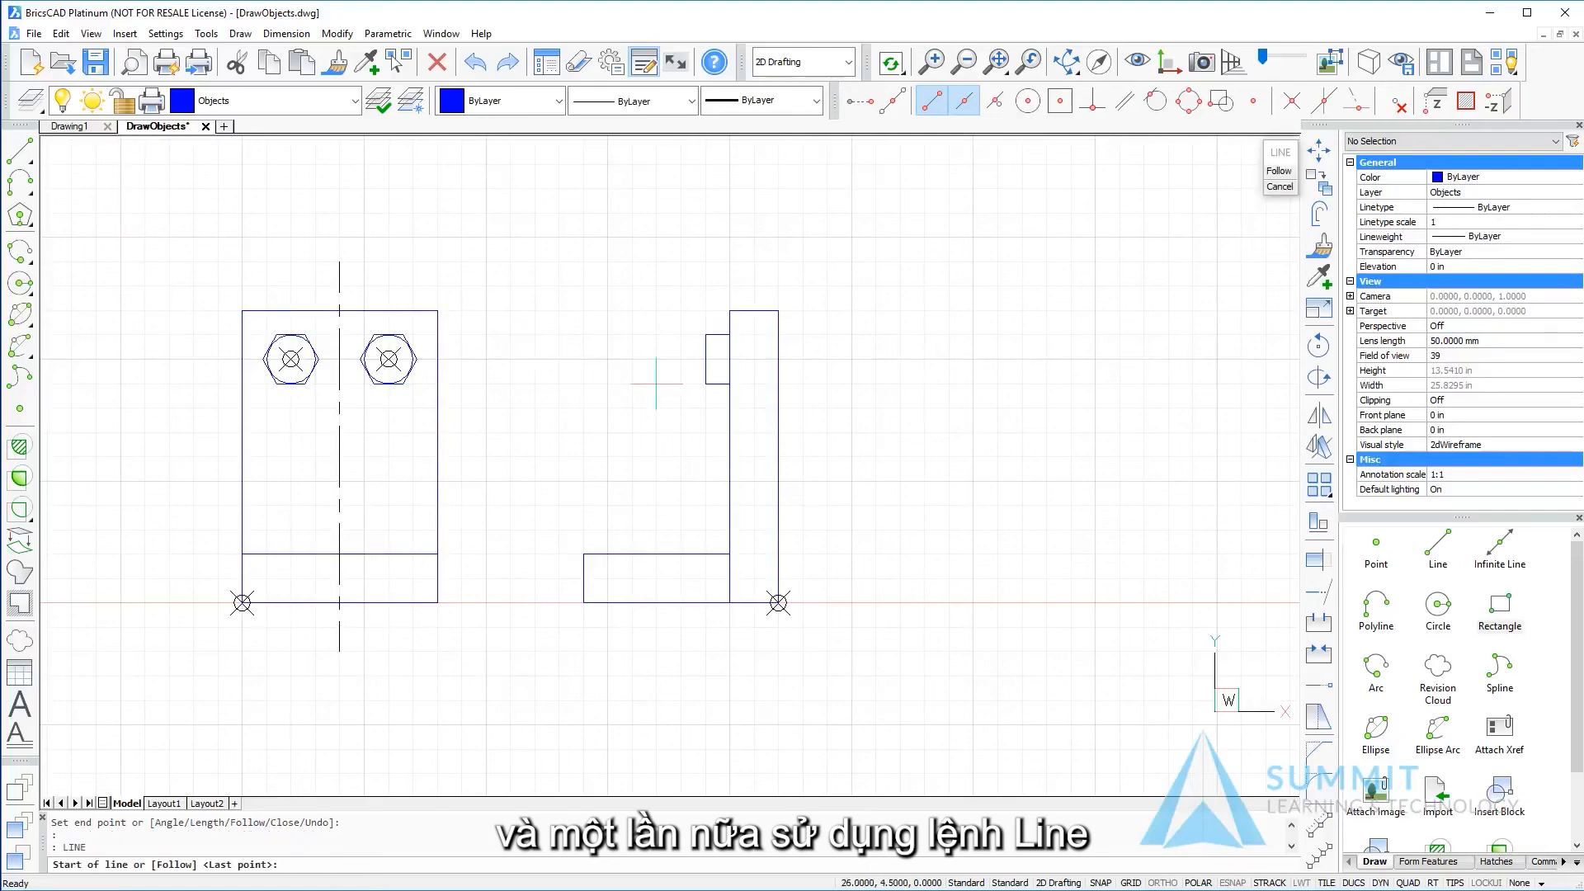
left_click(706, 359)
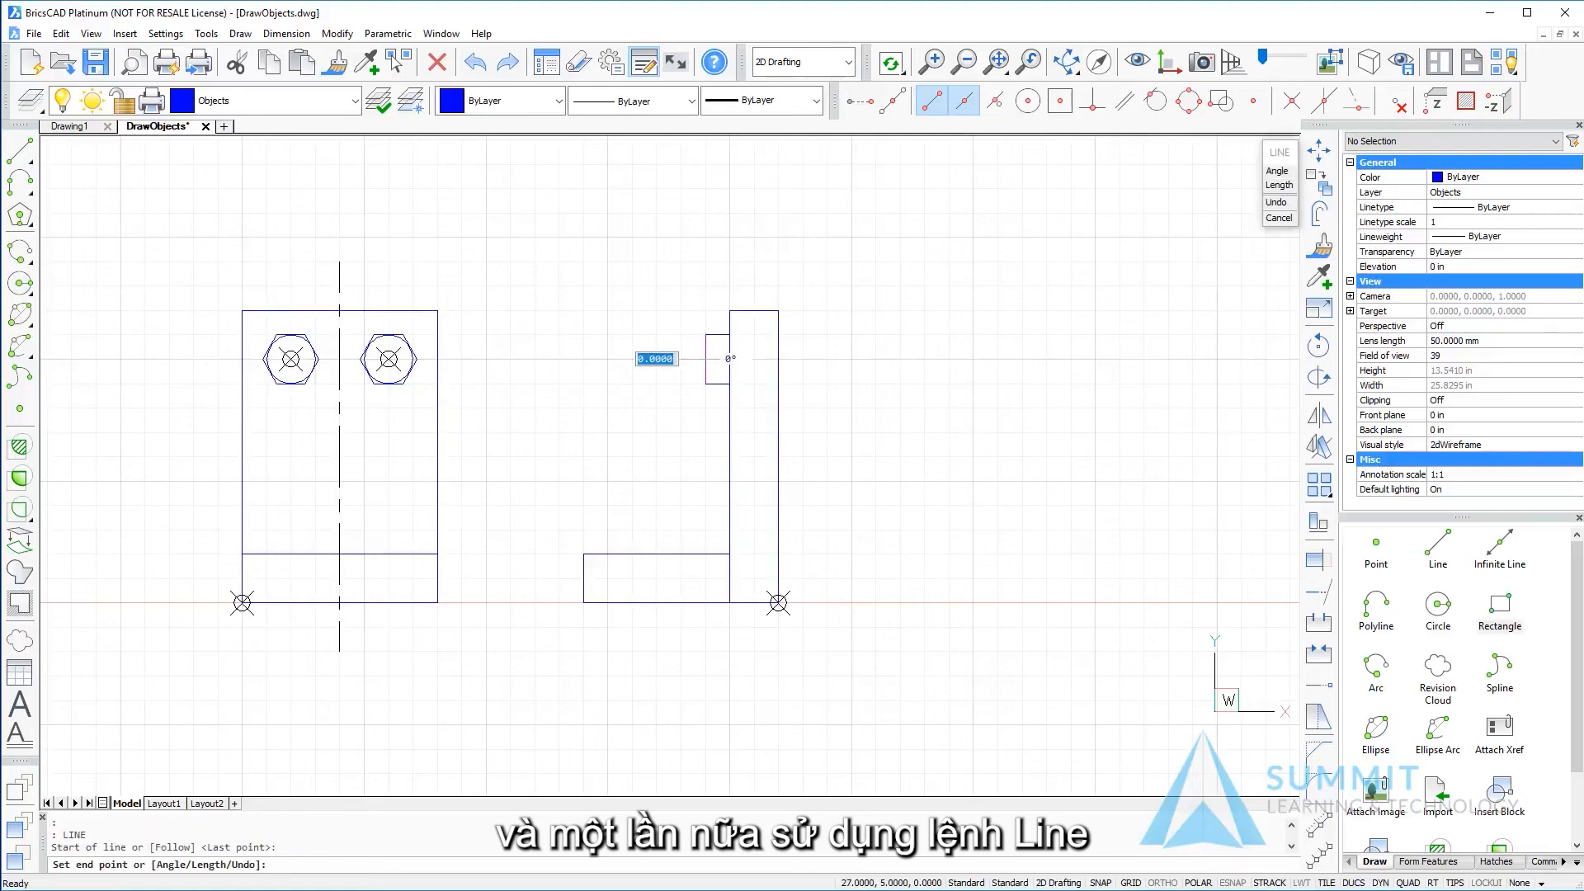
left_click(729, 359)
key("Return")
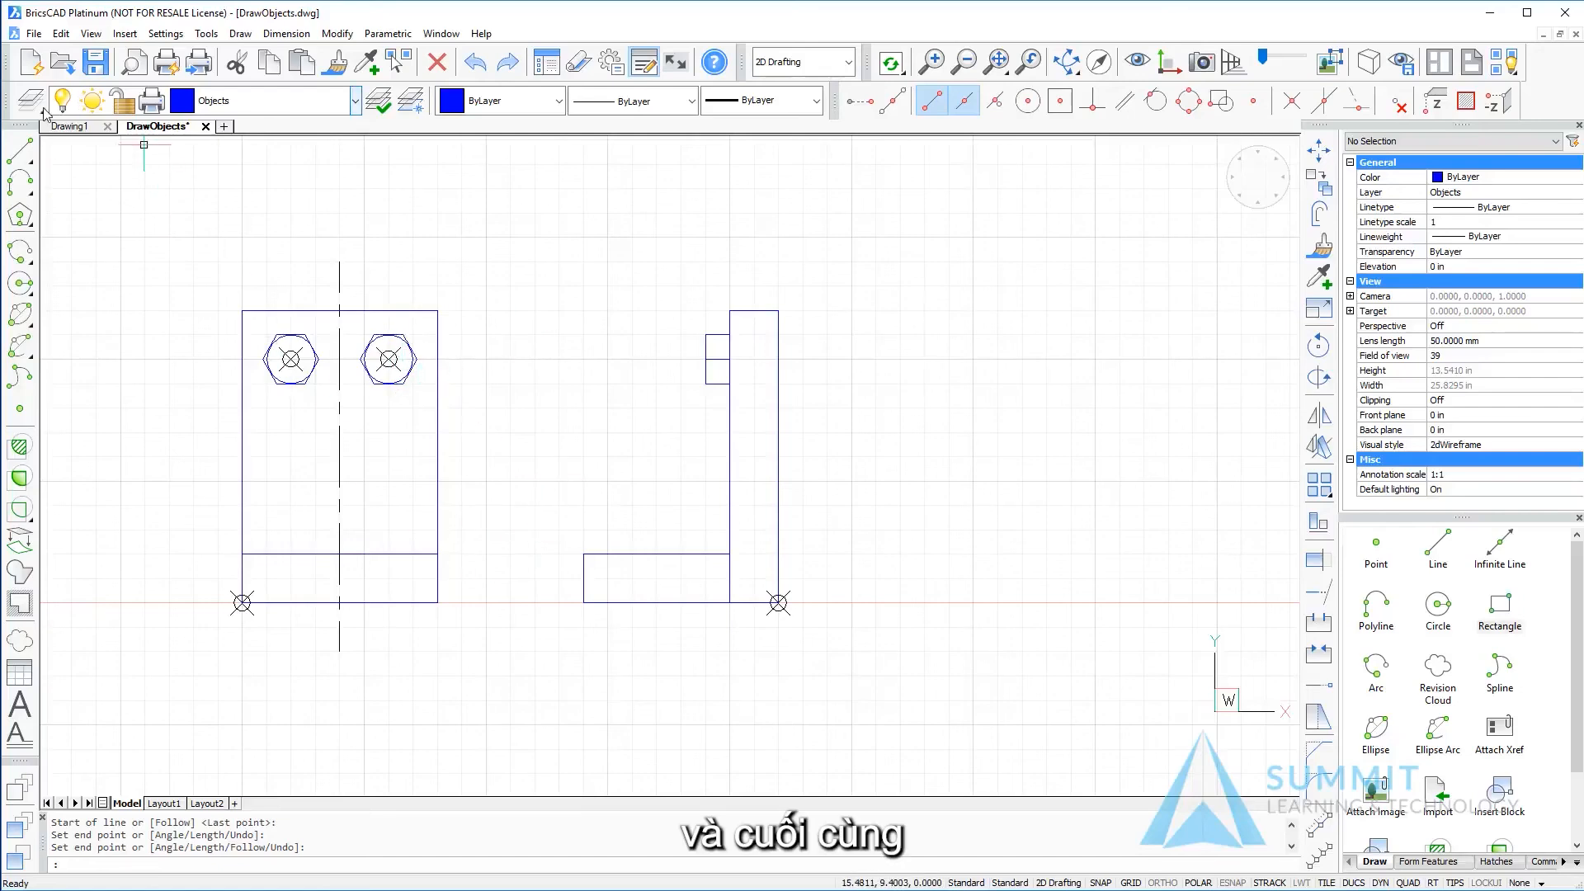
Draw the rib's front view with lines, 1 in wide and 2 in high, centred on the centreline above the base plate
left_click(19, 151)
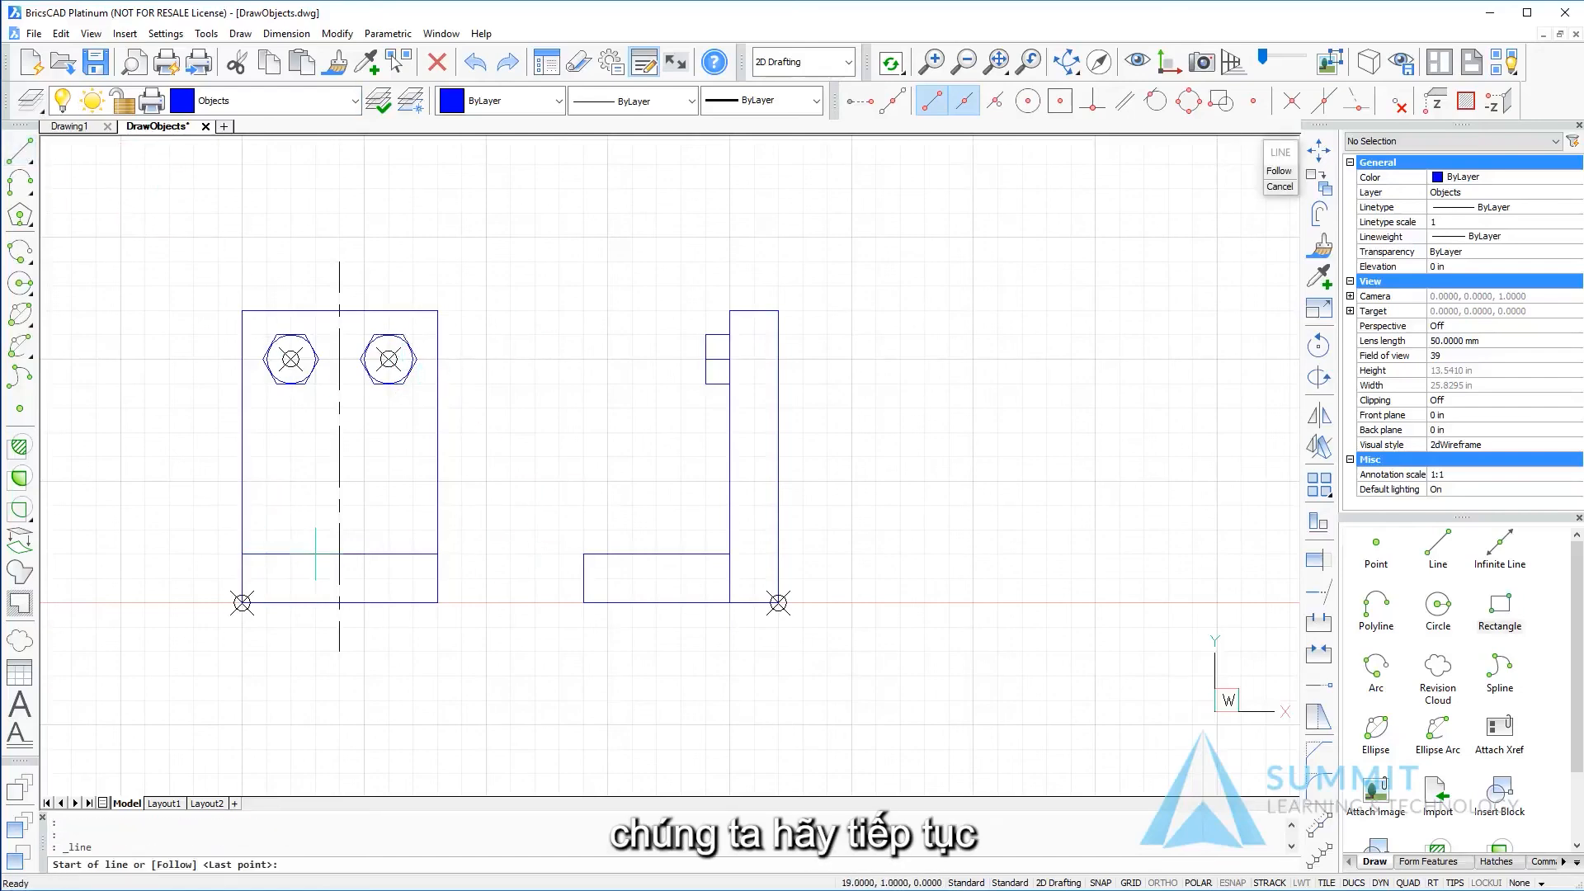
left_click(315, 553)
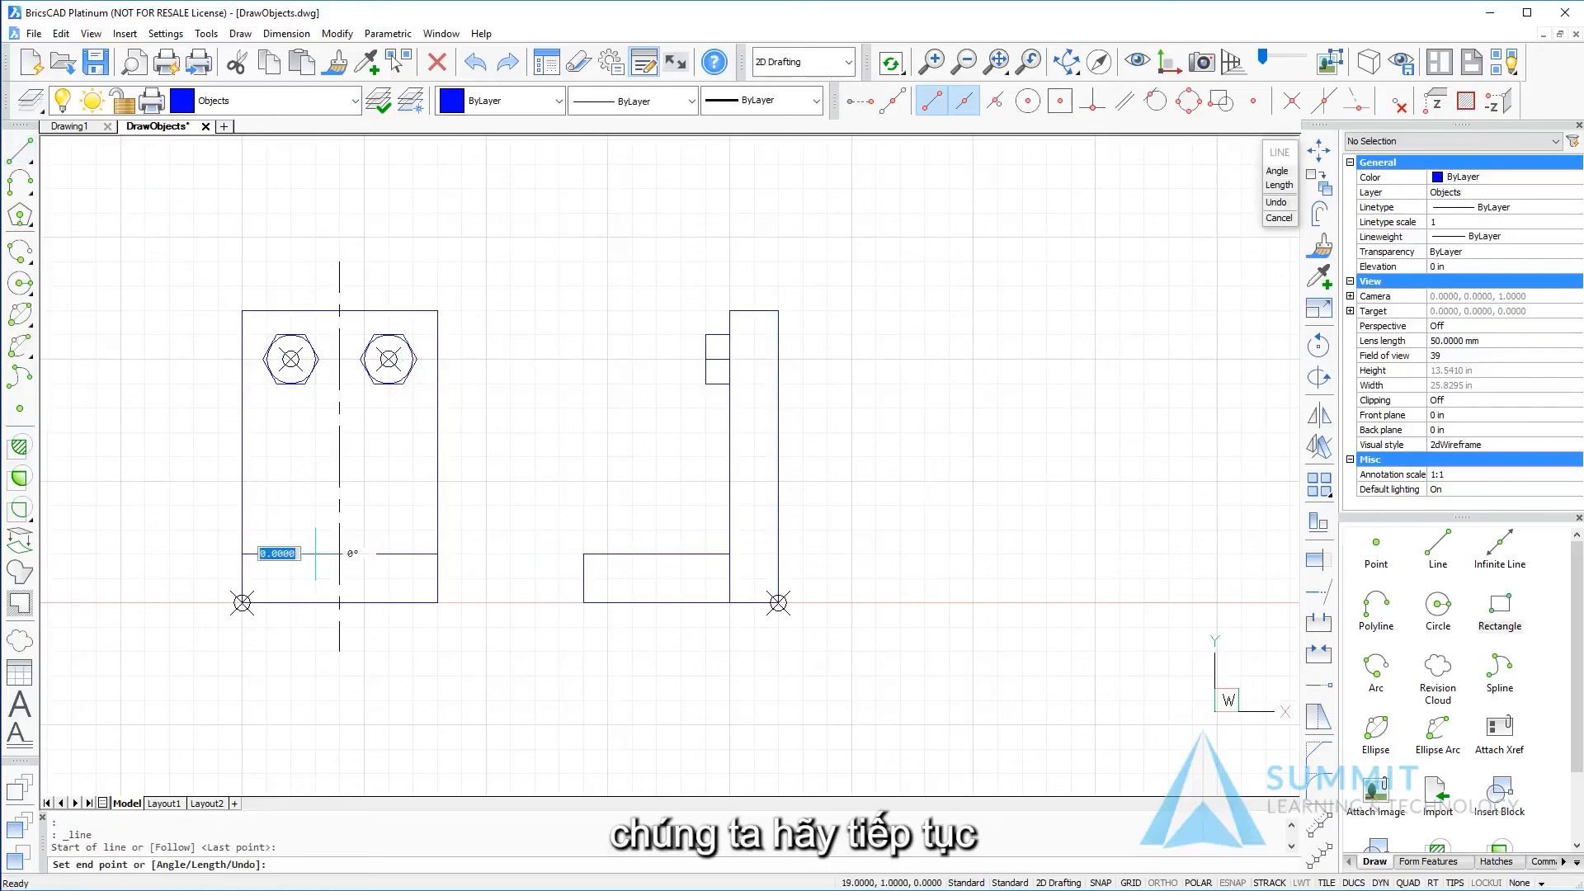
left_click(315, 456)
left_click(364, 456)
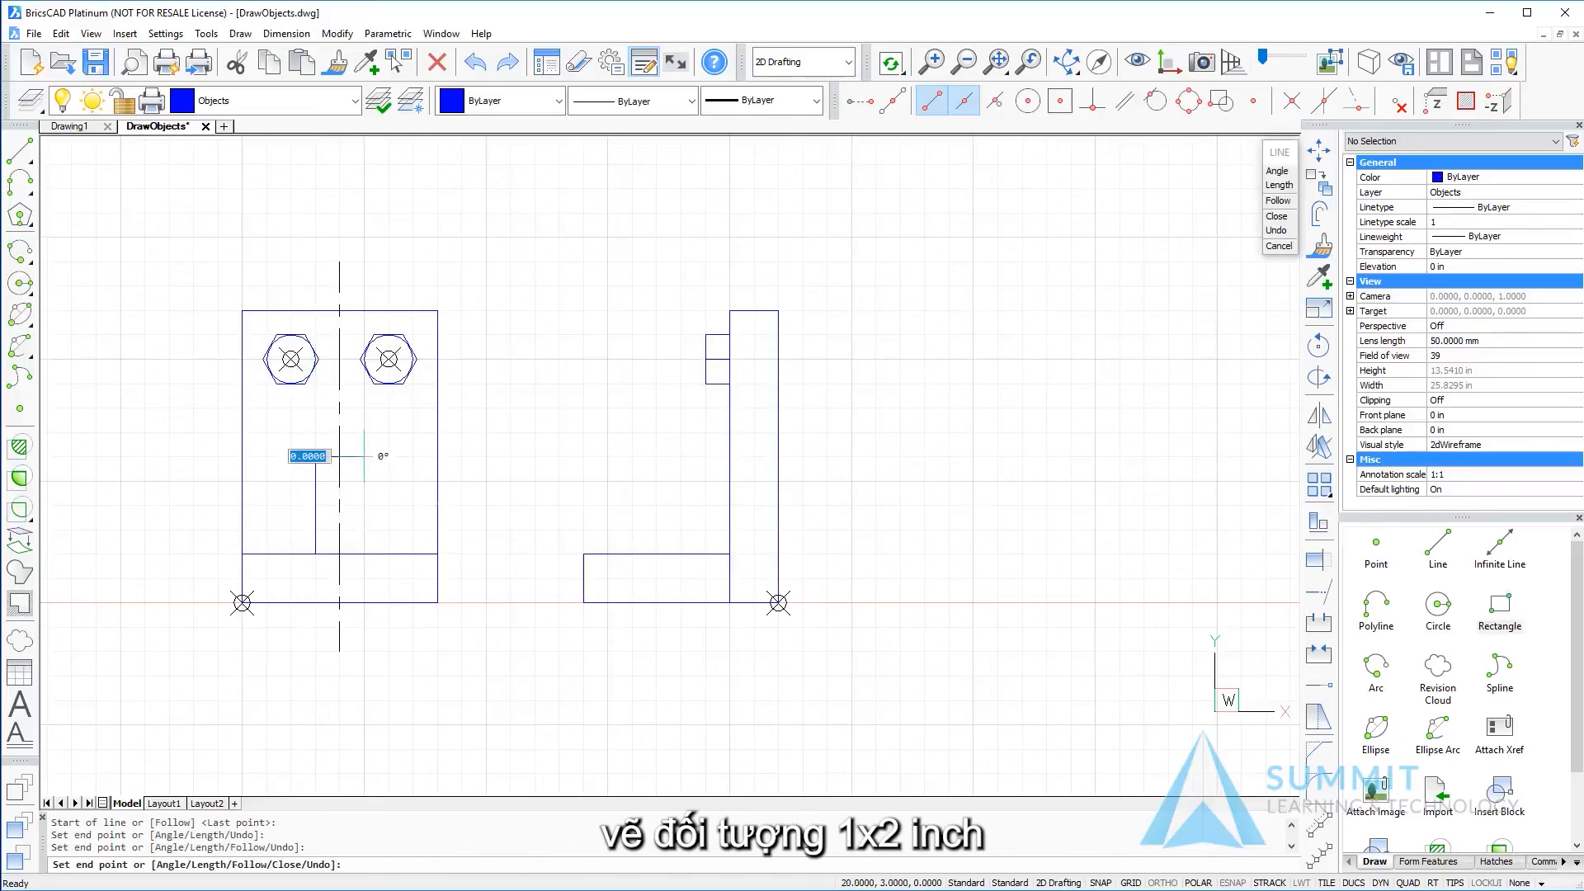
left_click(363, 553)
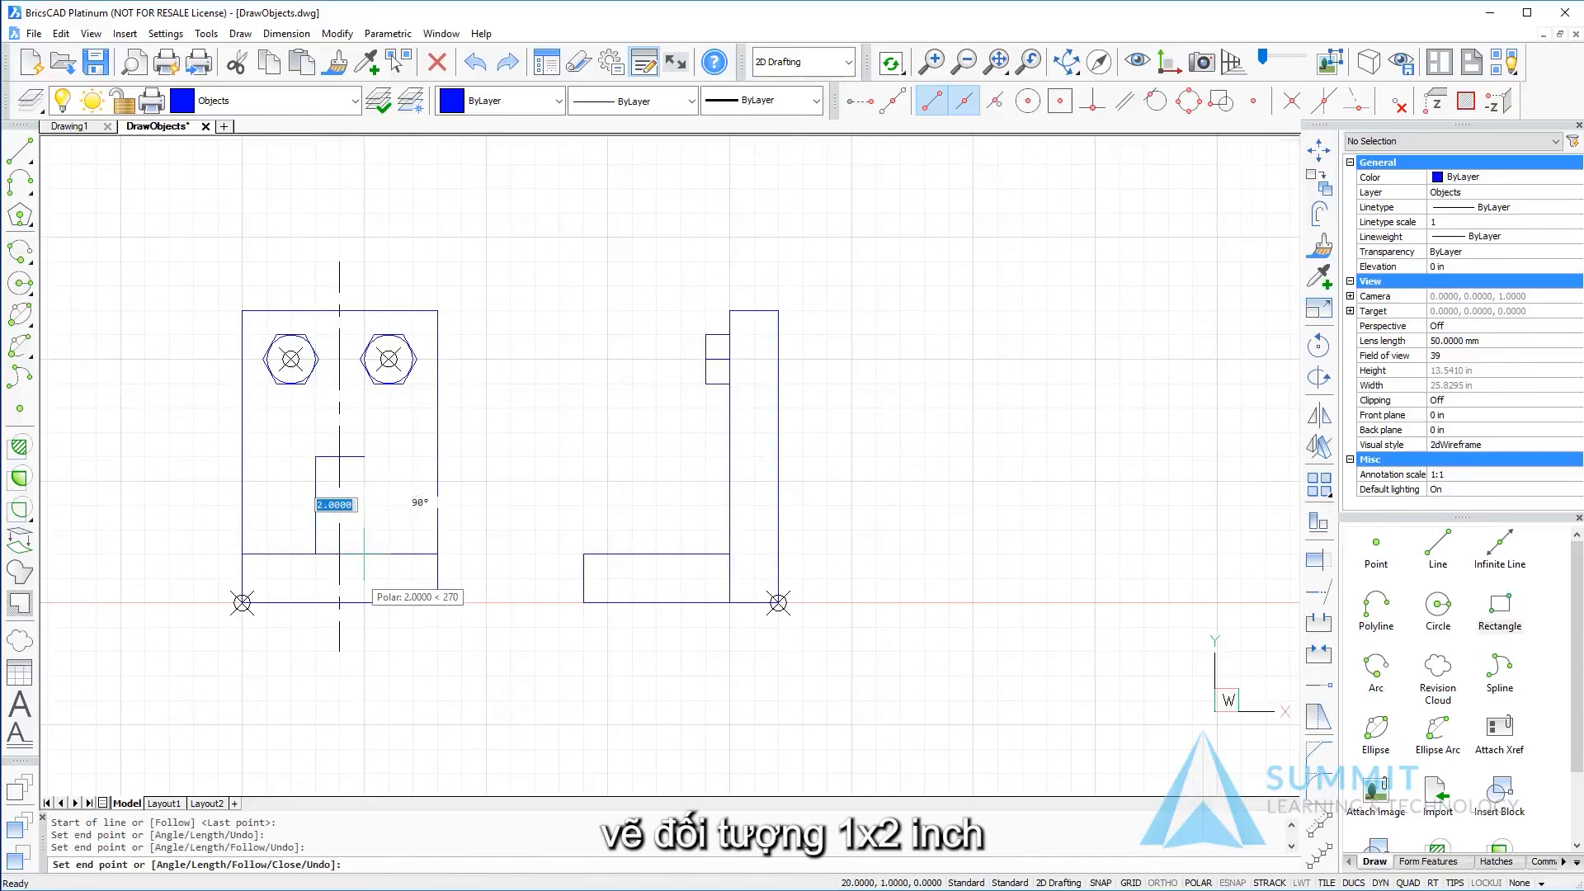
key("Return")
Draw the side-view rib as a 45-degree line from the upright, 2 in above the base plate, down to the plate's upper edge
key("Return")
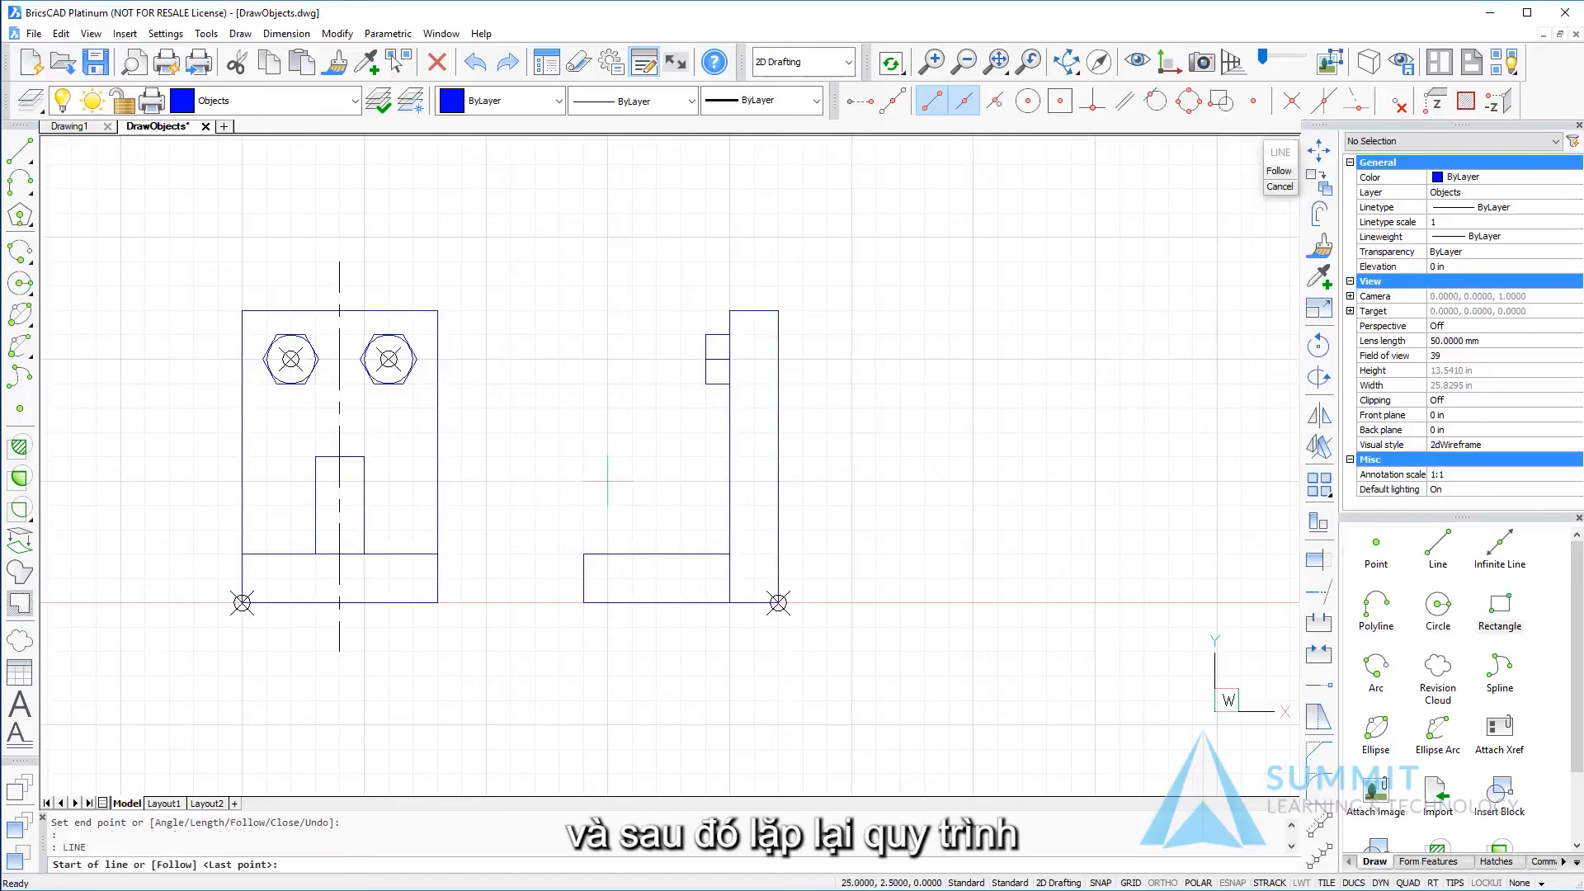
left_click(729, 456)
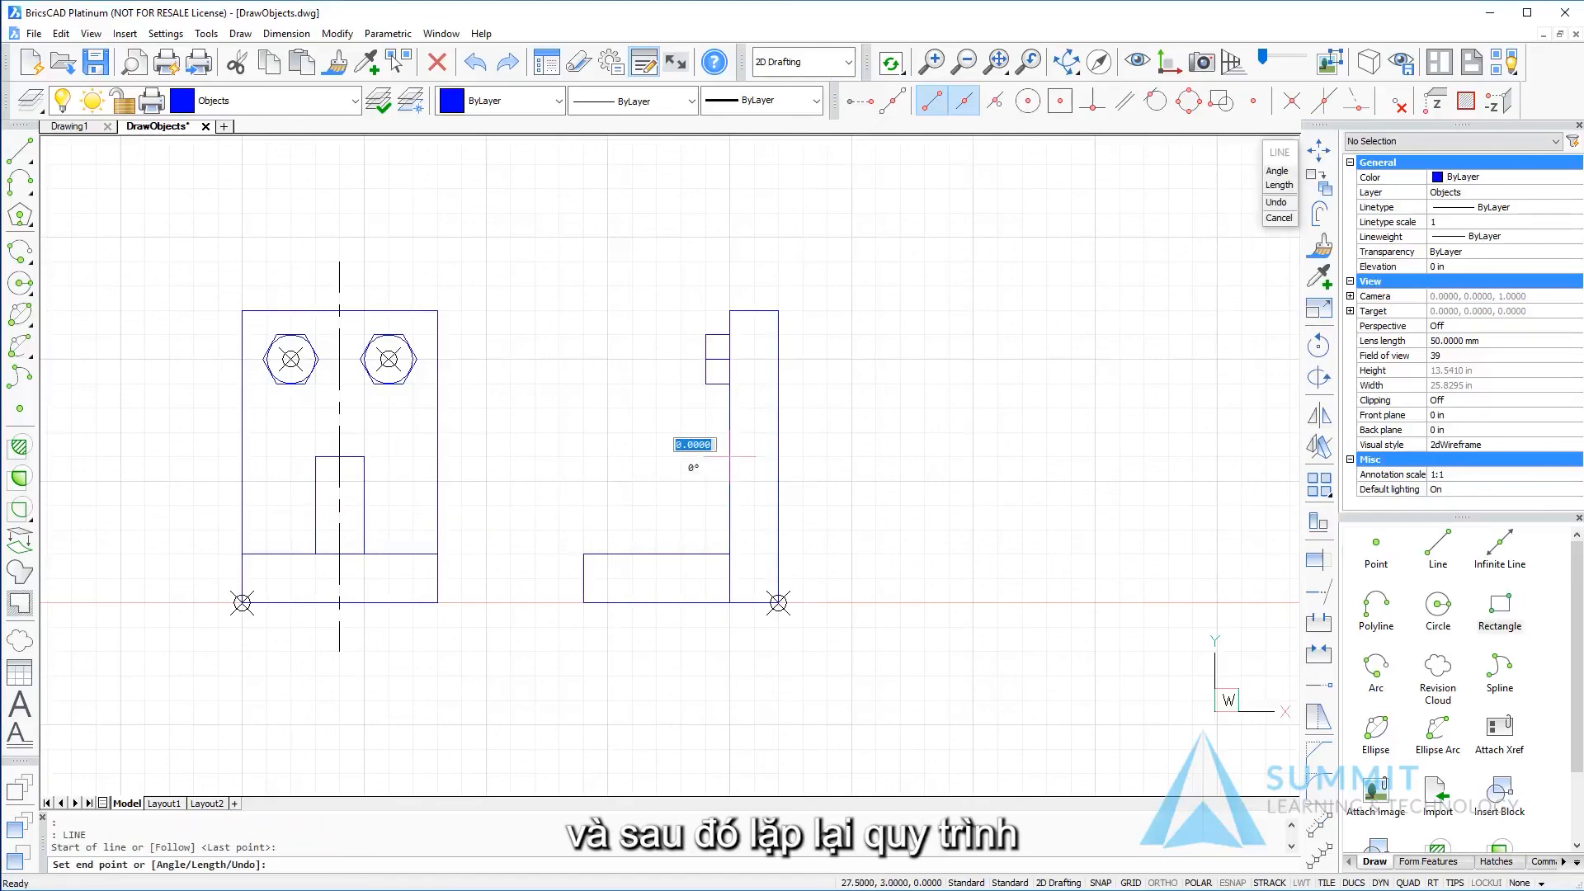
left_click(632, 553)
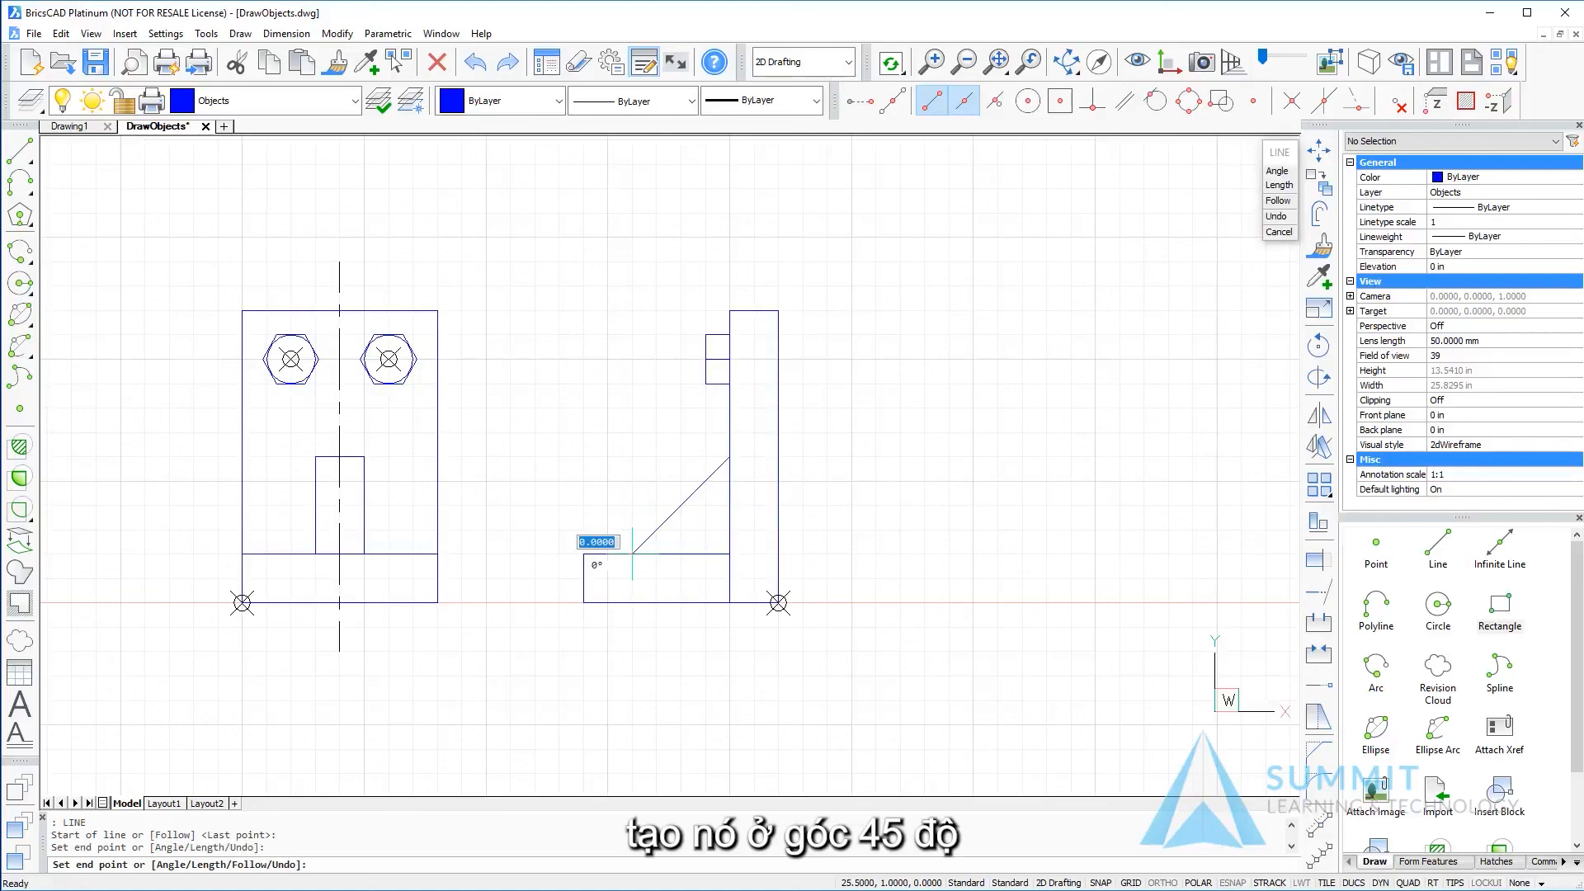
key("Return")
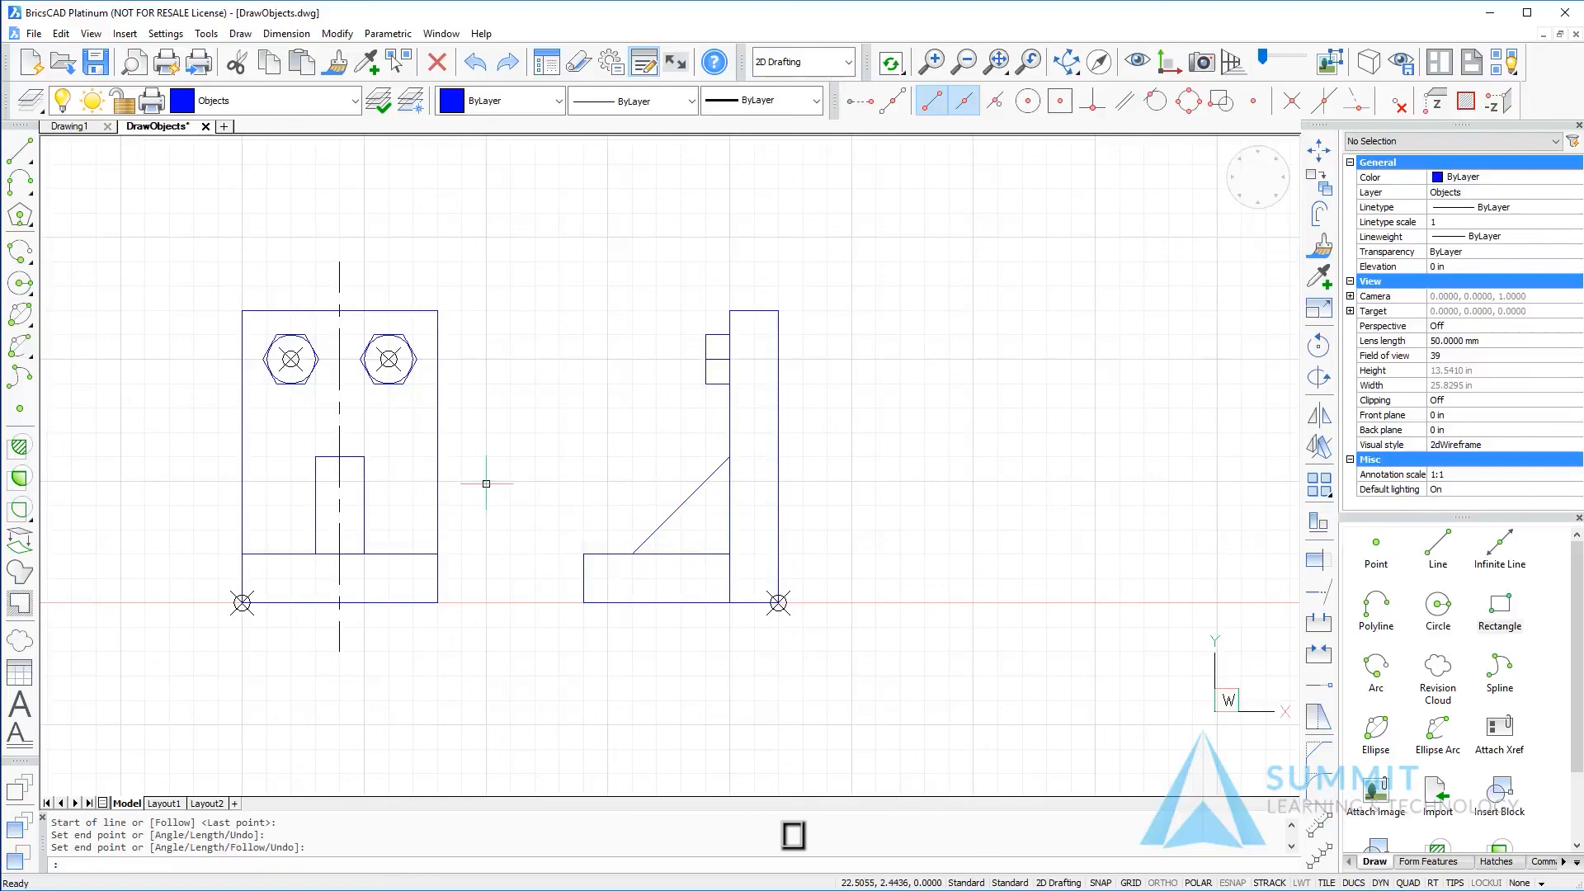